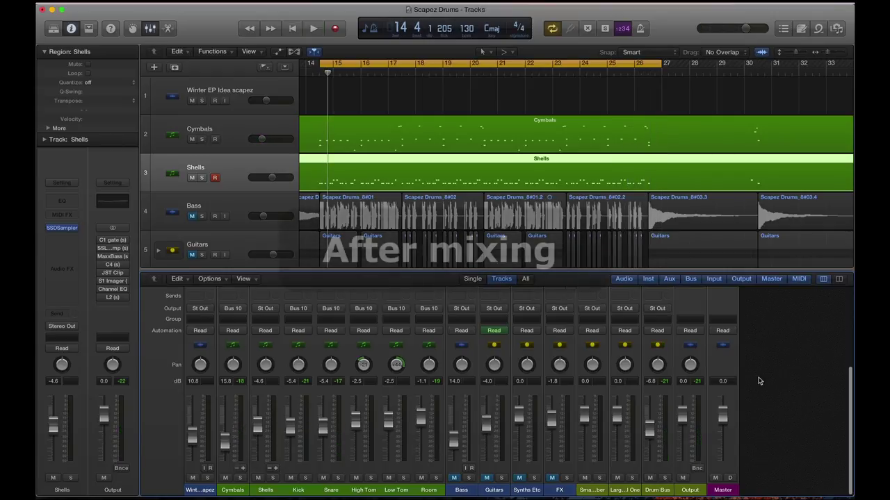
# Play back the mixed drum section within the cycle range and stop playback.
pyautogui.press('space')
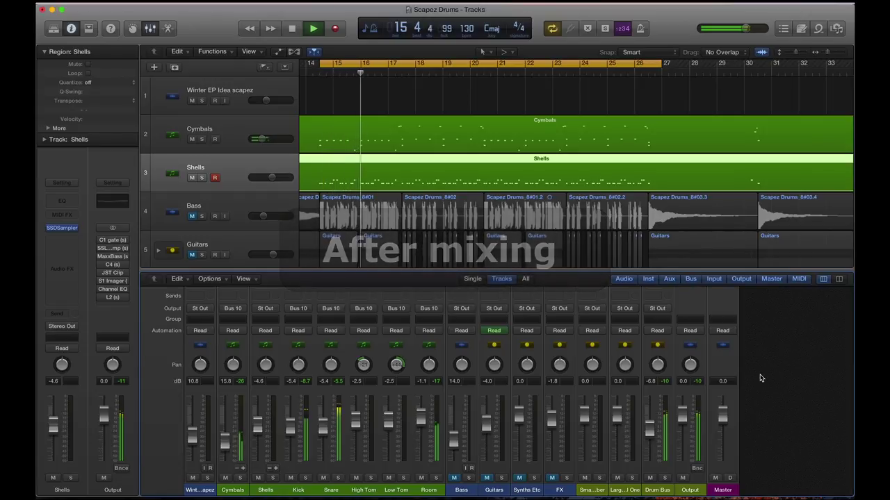
pyautogui.press('XF86AudioRaiseVolume')
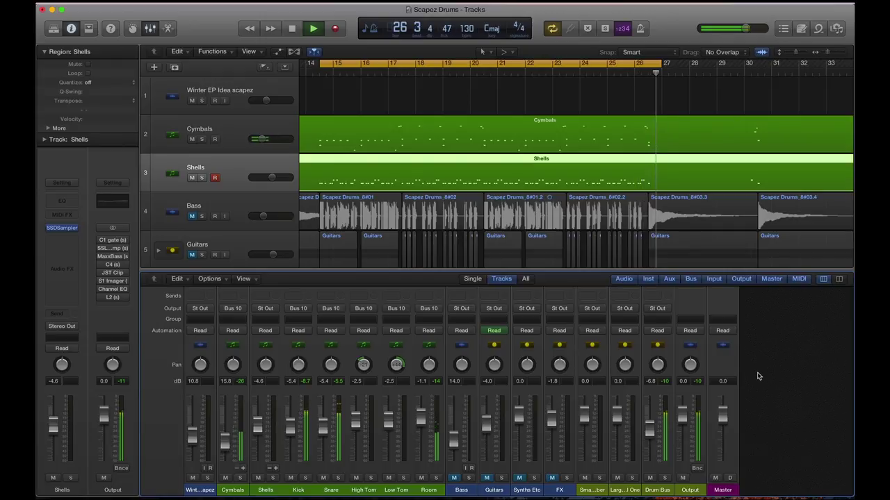
pyautogui.press('space')
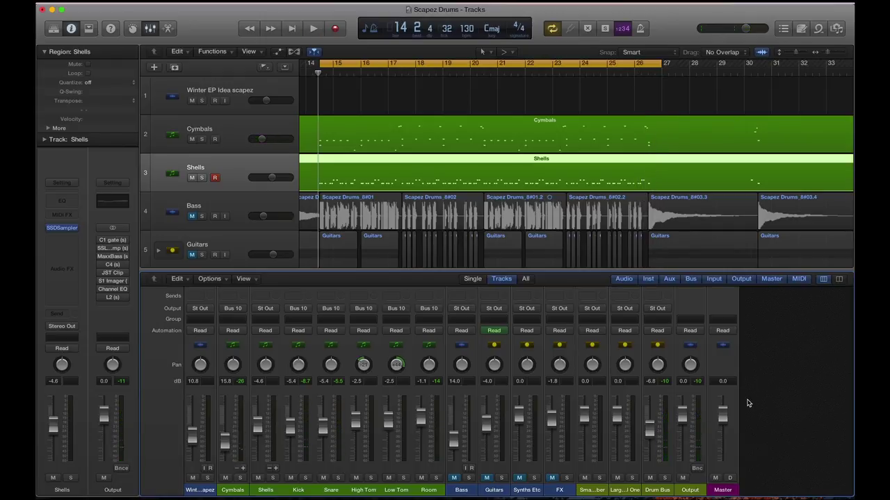
# Inspect the instruments in the Cymbals track's Masters One Cymbals multi in Kontakt, and close the instrument window.
pyautogui.scroll(5, 748, 403)
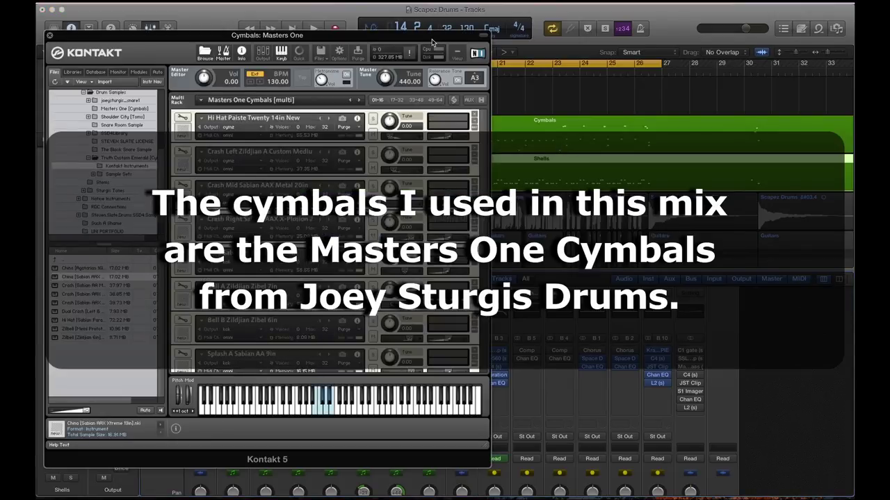
pyautogui.moveTo(431, 43); pyautogui.dragTo(798, 17)
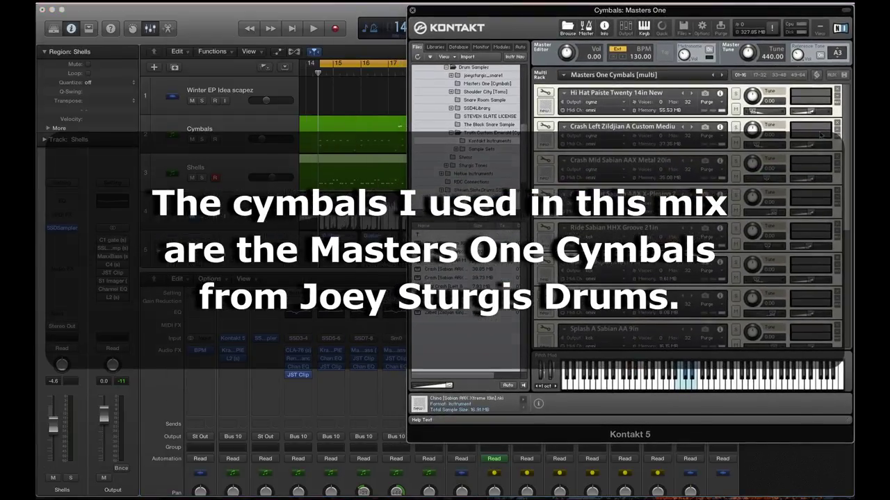
pyautogui.scroll(-1, 843, 128)
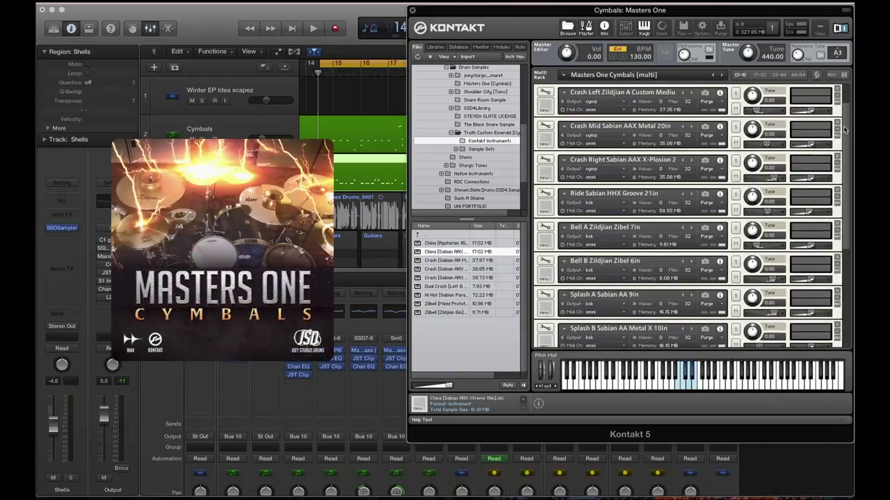
pyautogui.moveTo(845, 129); pyautogui.dragTo(848, 92)
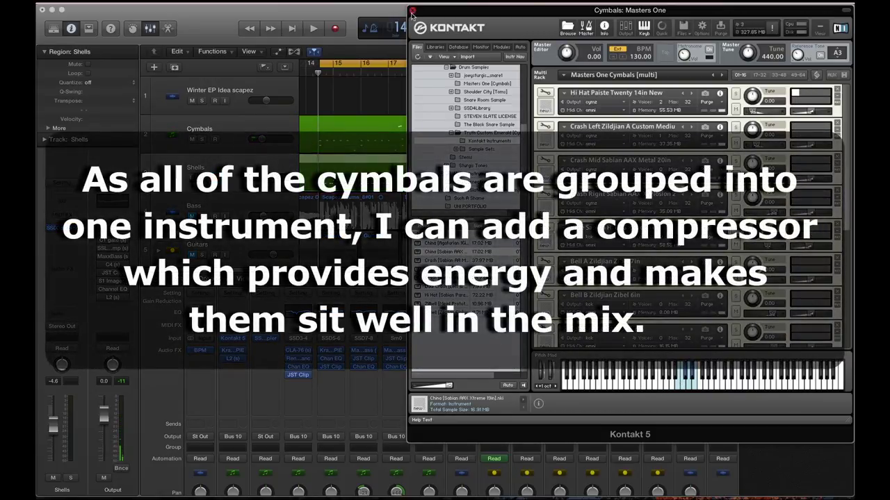
pyautogui.click(412, 11)
# Solo the Cymbals track and compare its sound during playback with its Kramer PIE compressor bypassed and active.
pyautogui.click(233, 351)
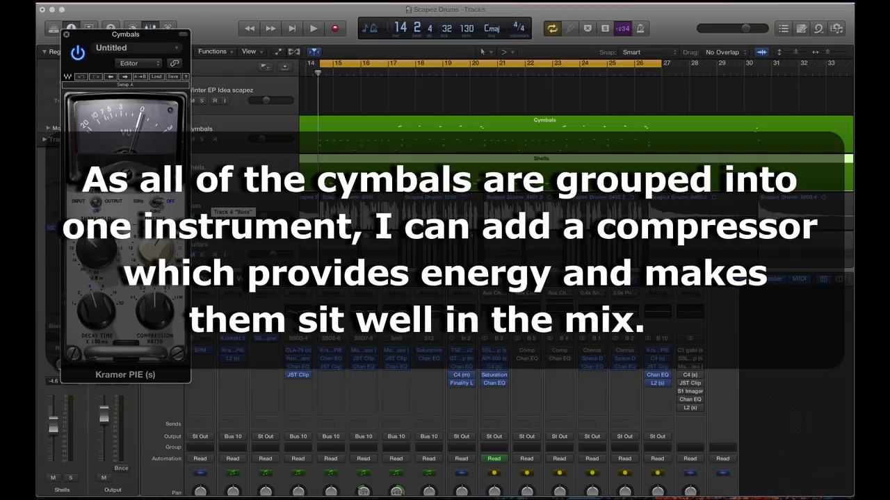
pyautogui.moveTo(149, 46); pyautogui.dragTo(782, 80)
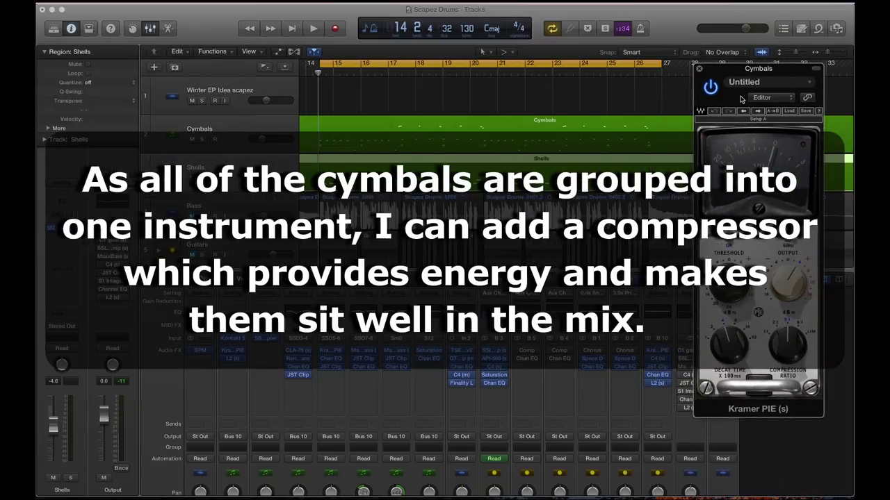
pyautogui.click(202, 140)
pyautogui.press('space')
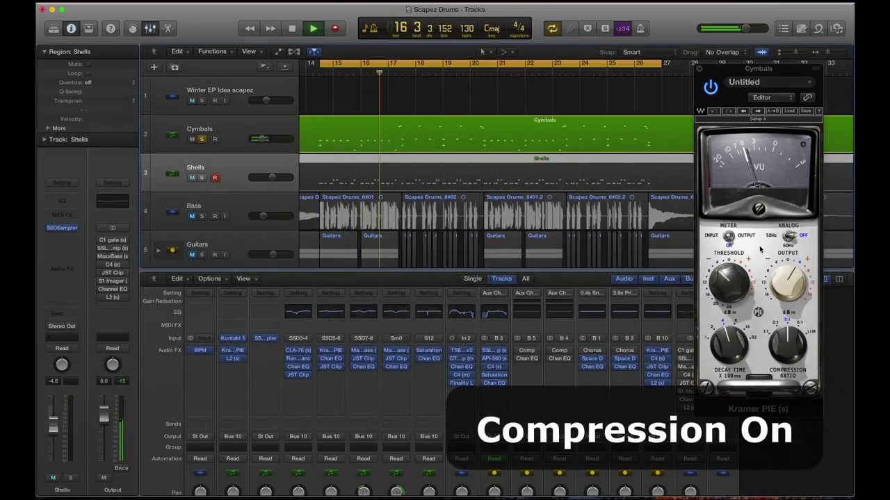
pyautogui.click(710, 88)
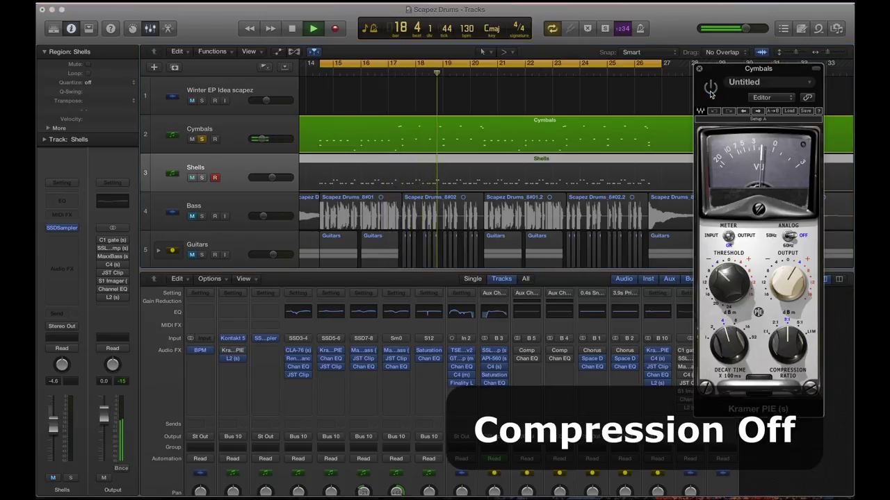
pyautogui.click(710, 88)
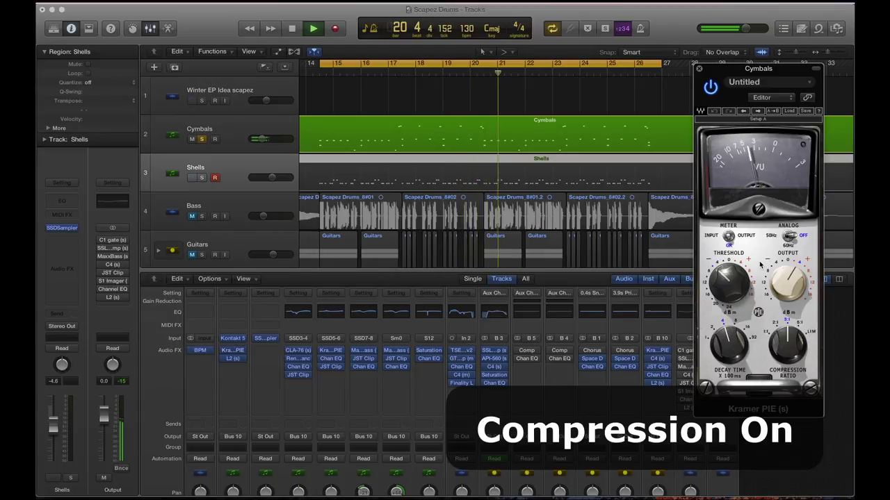
pyautogui.click(699, 68)
pyautogui.press('space')
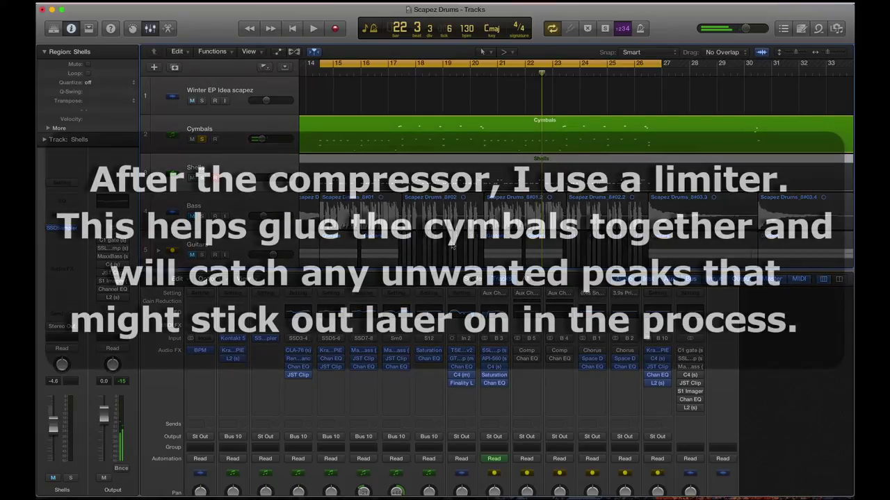
# Play the soloed cymbals and compare them with the L2 Ultramaximizer limiter bypassed and active, closing the plug-in when done.
pyautogui.click(234, 362)
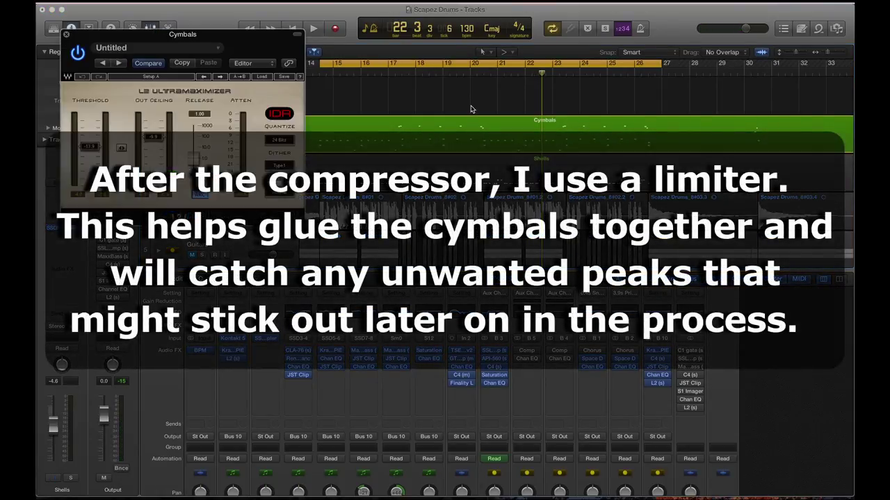
pyautogui.click(327, 129)
pyautogui.press('space')
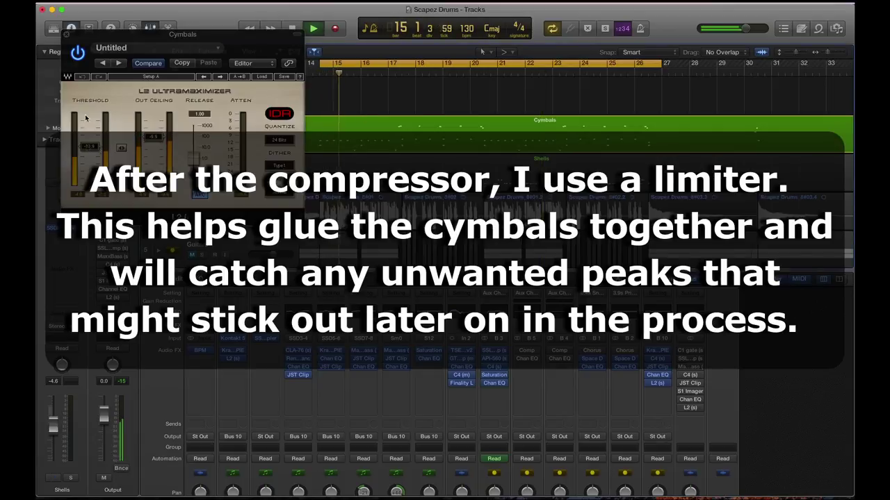
pyautogui.click(78, 53)
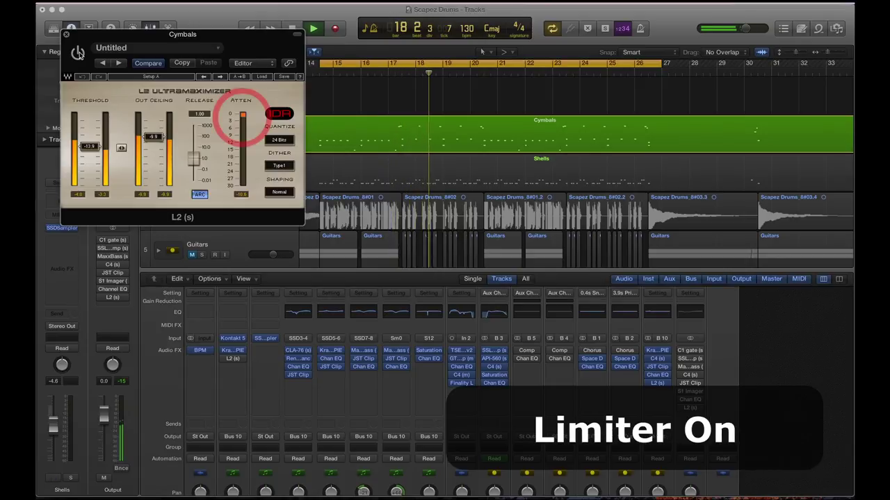
pyautogui.click(78, 52)
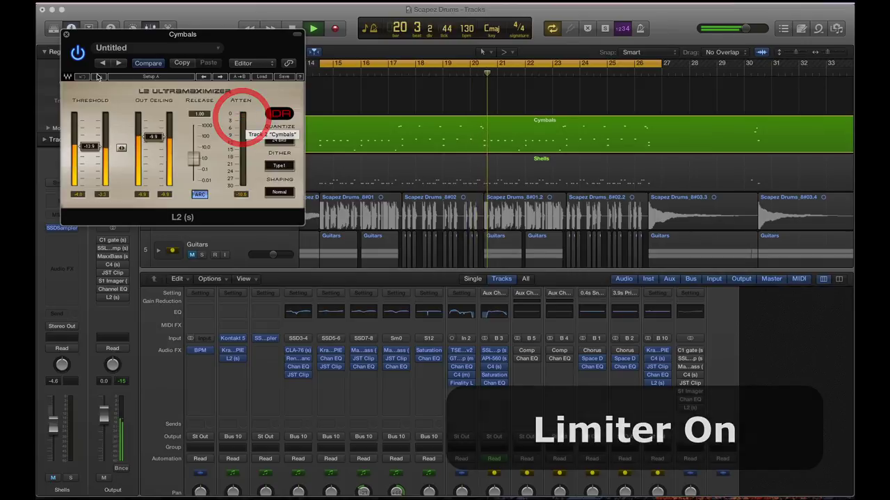
pyautogui.click(64, 34)
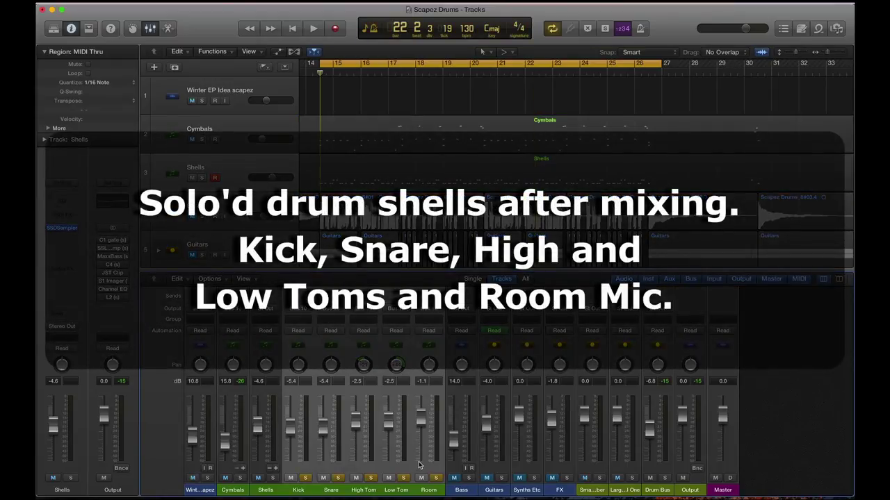
# Audition the soloed drum shells together, clear their solos, and play the Kick channel soloed on its own.
pyautogui.press('space')
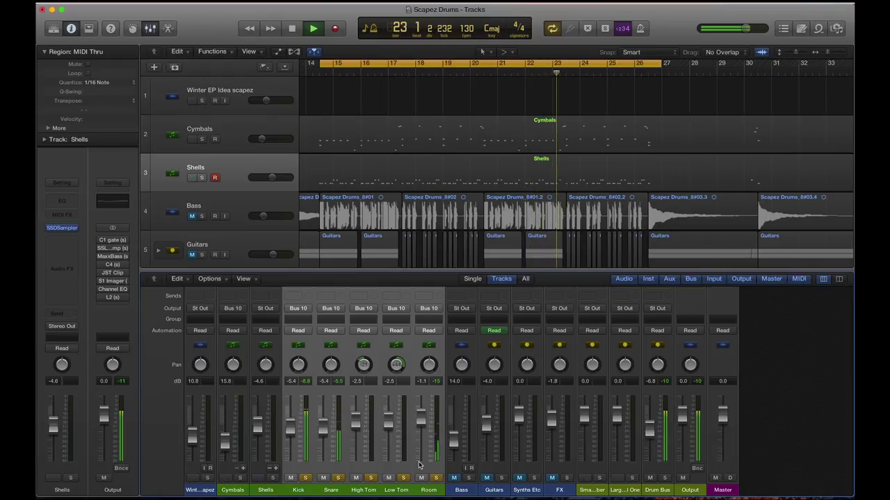
pyautogui.hotkey('ctrl', 'm')
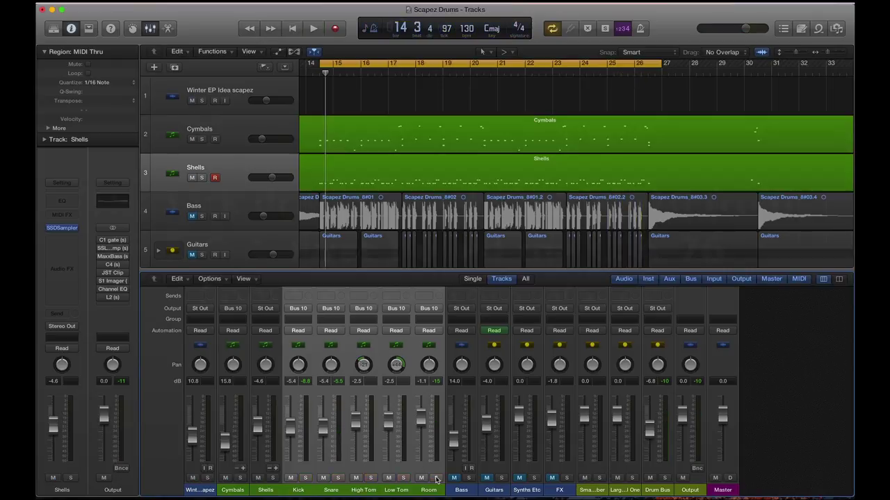
pyautogui.click(306, 477)
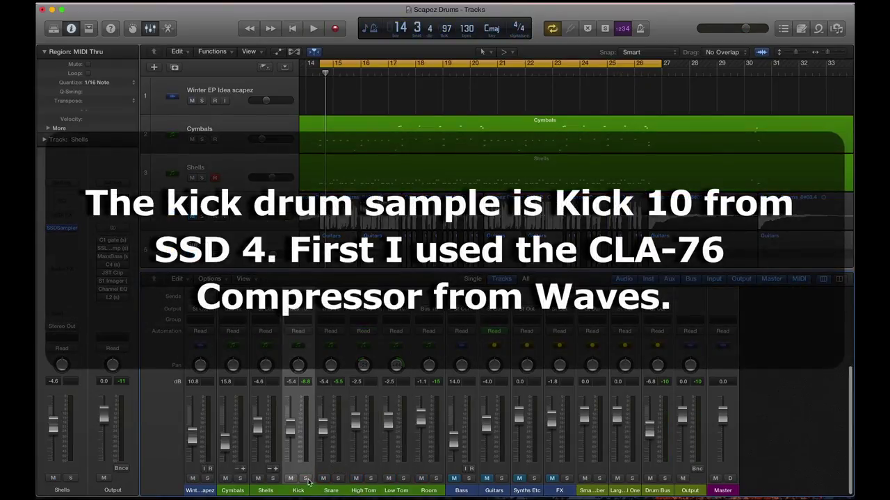
pyautogui.press('space')
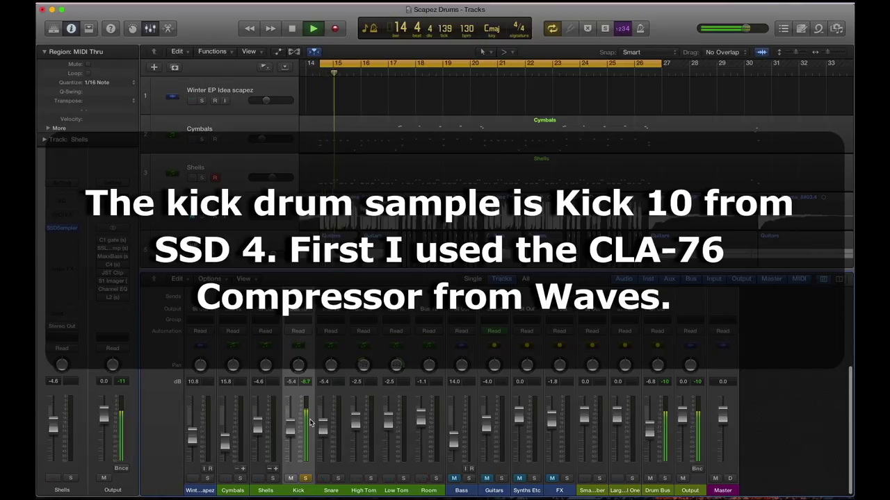
# Open the Kick channel's CLA-76 compressor and compare the sound with it bypassed and active, leaving it enabled.
pyautogui.scroll(5, 311, 422)
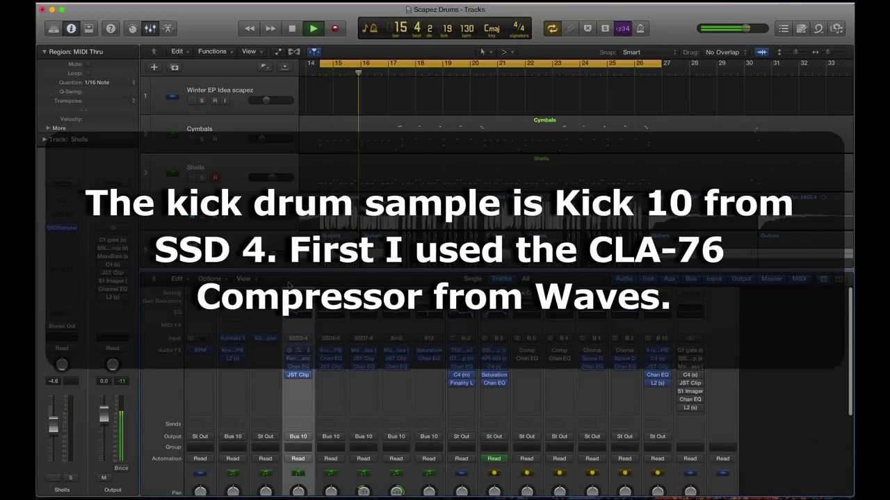
pyautogui.click(297, 350)
pyautogui.moveTo(282, 42); pyautogui.dragTo(681, 109)
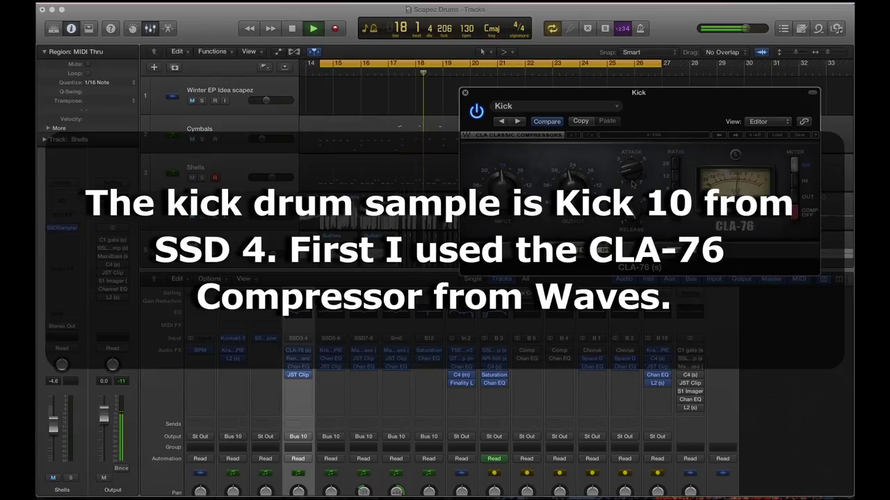
pyautogui.click(476, 113)
pyautogui.click(476, 113)
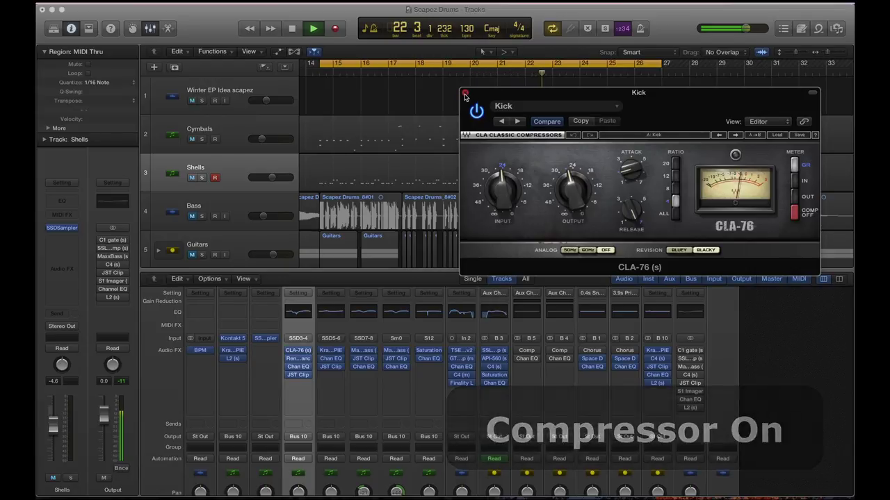
pyautogui.click(465, 93)
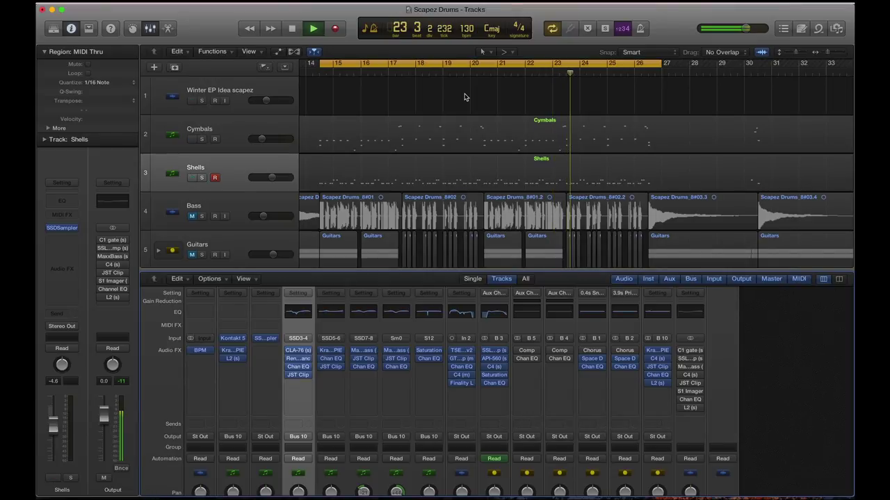
# Open the Kick channel's Renaissance Axx plug-in, compare the sound with it bypassed and active, and close it.
pyautogui.click(297, 358)
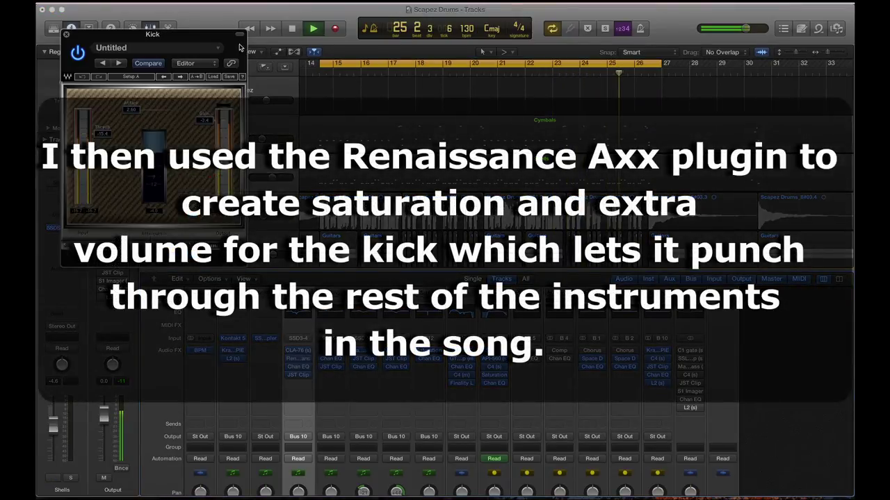
pyautogui.moveTo(203, 34); pyautogui.dragTo(680, 86)
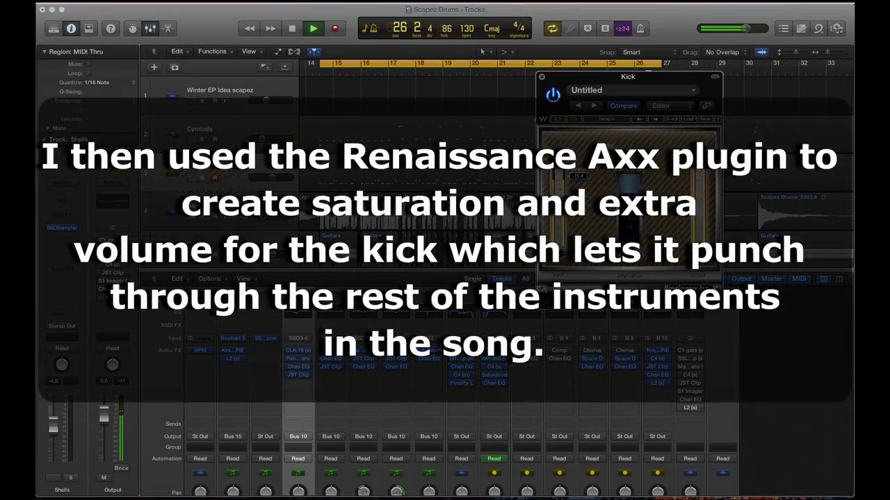
pyautogui.click(553, 95)
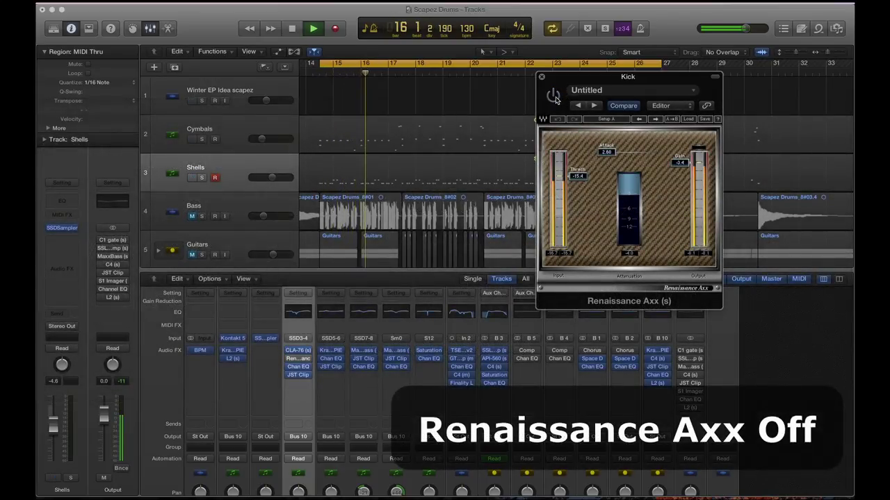
pyautogui.click(554, 97)
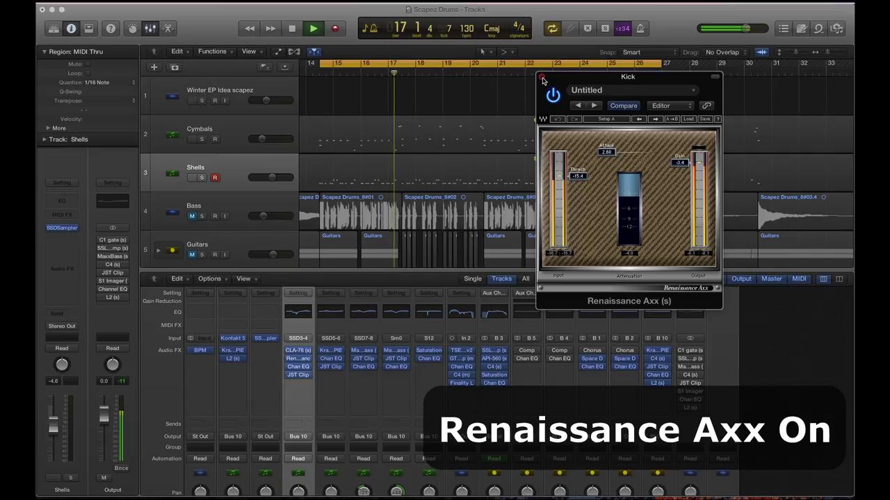
pyautogui.click(543, 78)
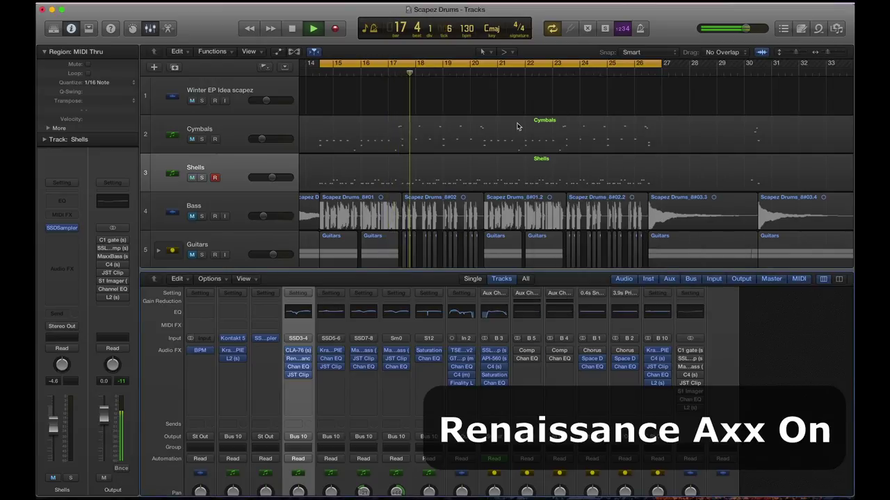
# Compare the Kick with its Channel EQ bypassed and active, and set the 88 Hz band's gain to +4.5 dB.
pyautogui.click(299, 370)
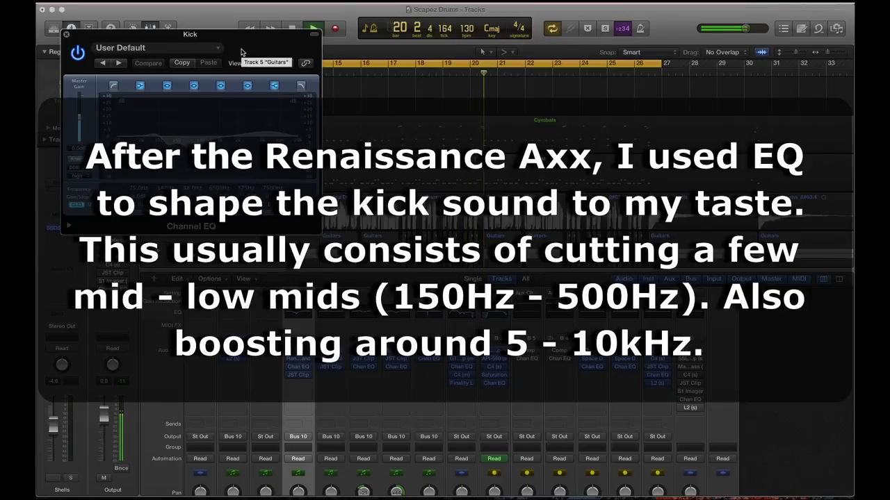
pyautogui.moveTo(248, 48); pyautogui.dragTo(766, 84)
pyautogui.click(593, 86)
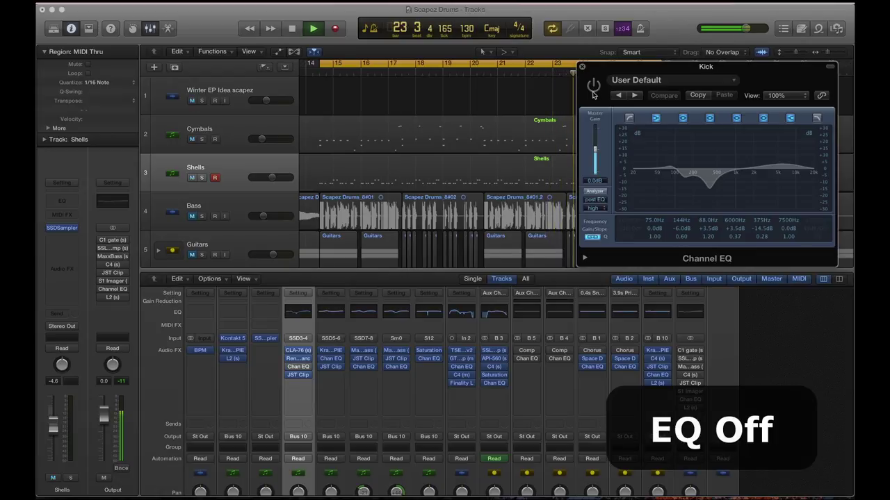
pyautogui.click(594, 91)
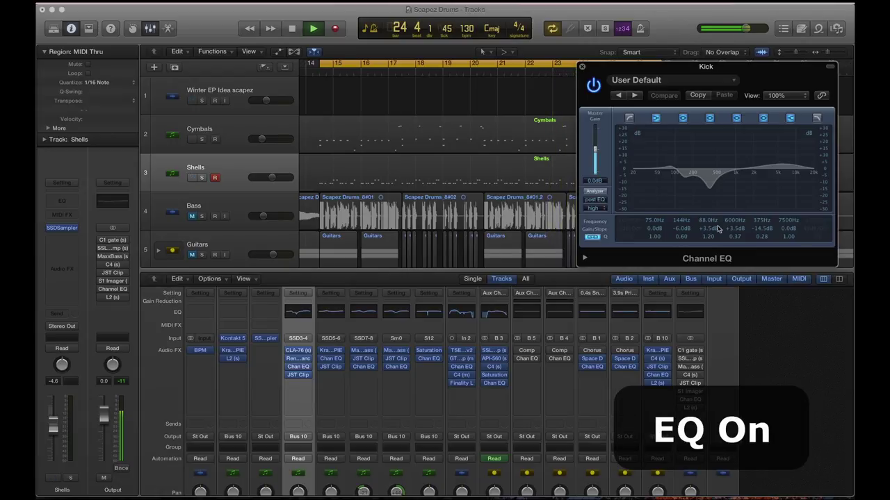
pyautogui.moveTo(718, 229); pyautogui.dragTo(720, 224)
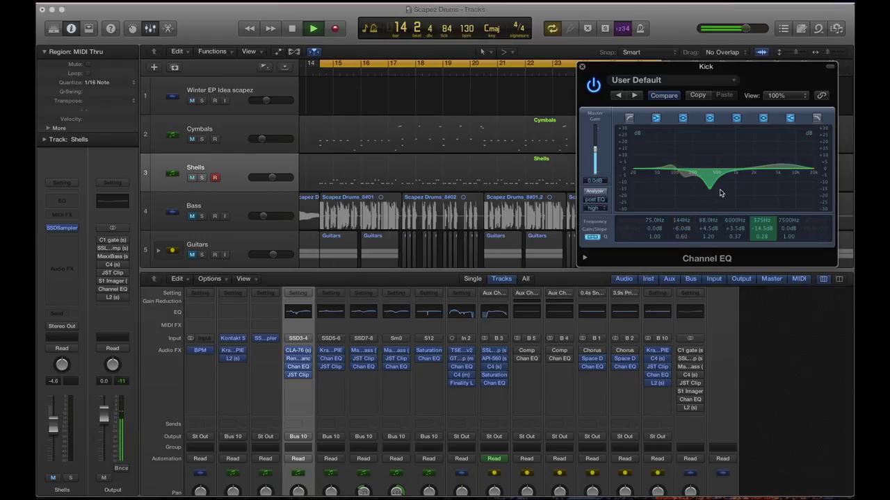
# Adjust the Kick Channel EQ's 375 Hz band, and compare the Kick with its JST Clip plug-in bypassed and active.
pyautogui.moveTo(721, 192)
pyautogui.mouseDown()
pyautogui.moveTo(722, 138)
pyautogui.moveTo(720, 180)
pyautogui.mouseUp()
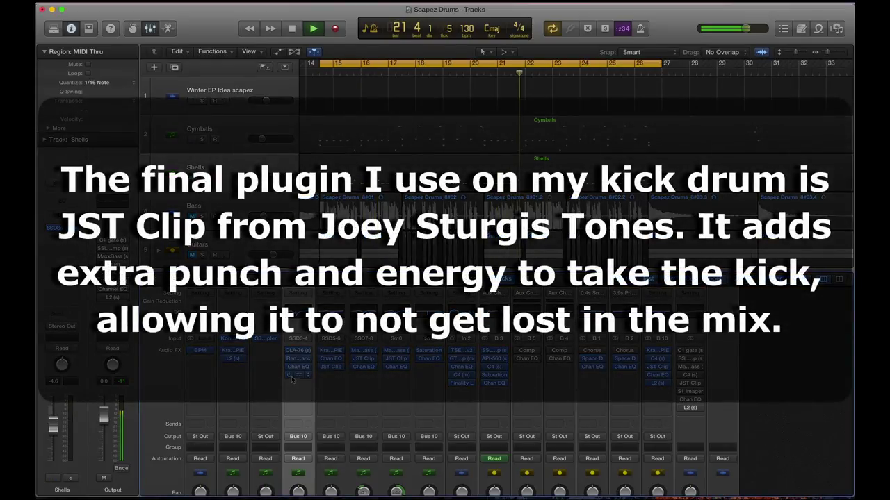
pyautogui.click(301, 379)
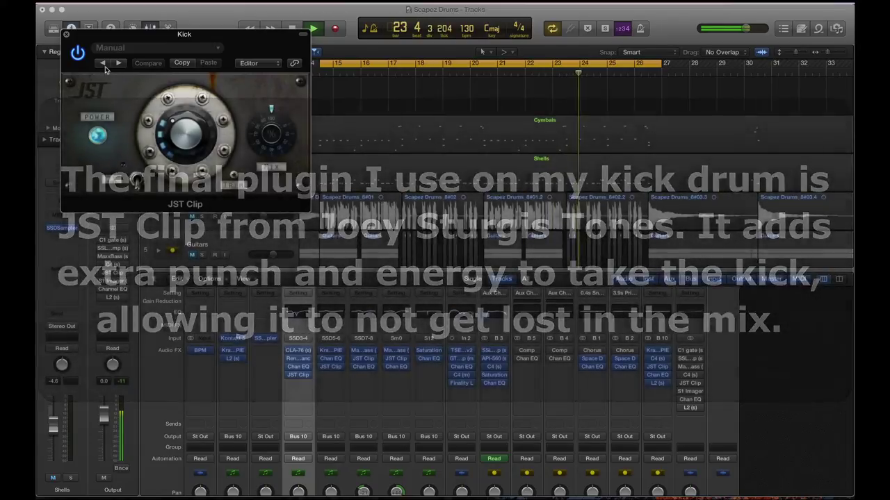
pyautogui.click(78, 53)
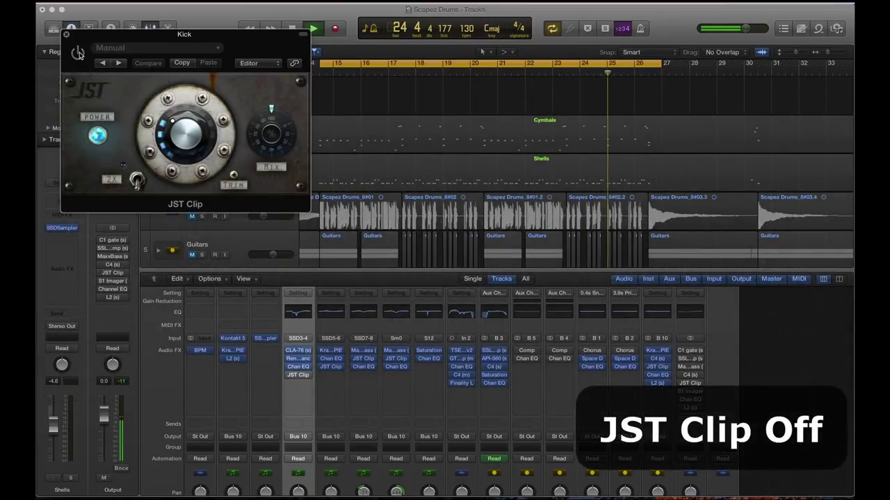
pyautogui.click(77, 53)
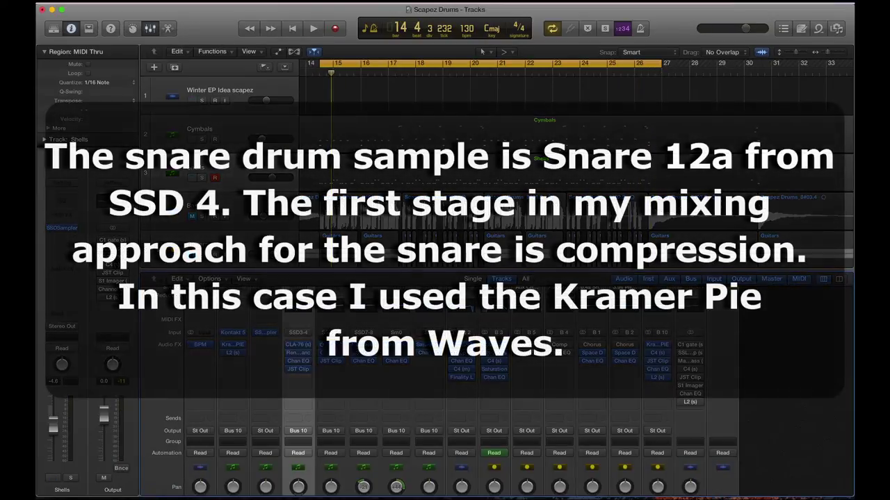
# Play the Snare channel soloed, compare its Kramer PIE compressor bypassed and active, and close the plug-in.
pyautogui.scroll(-5, 353, 412)
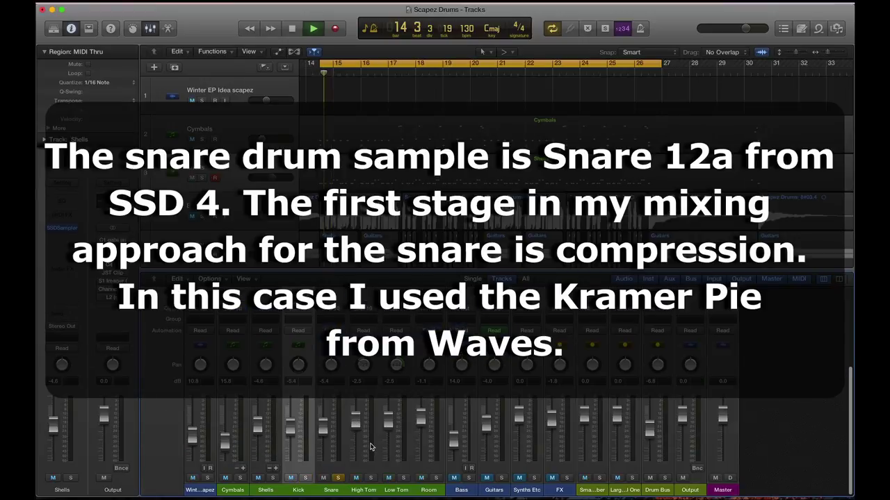
pyautogui.scroll(2, 361, 442)
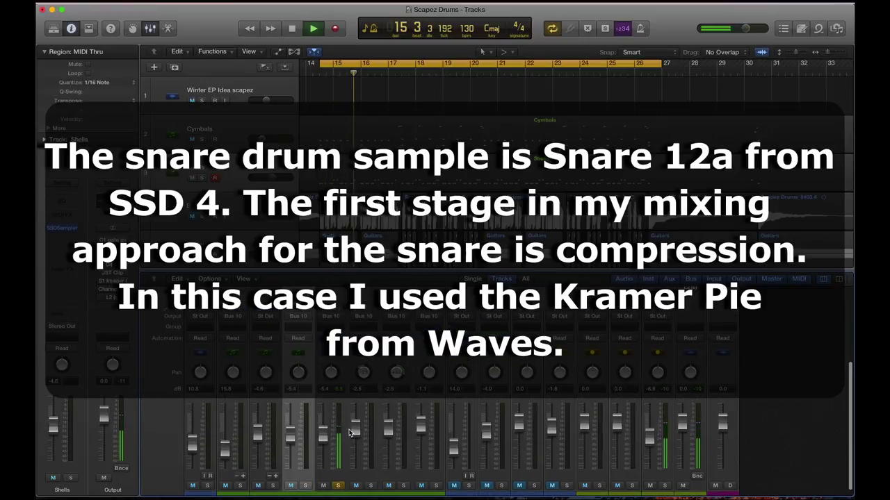
pyautogui.scroll(5, 350, 432)
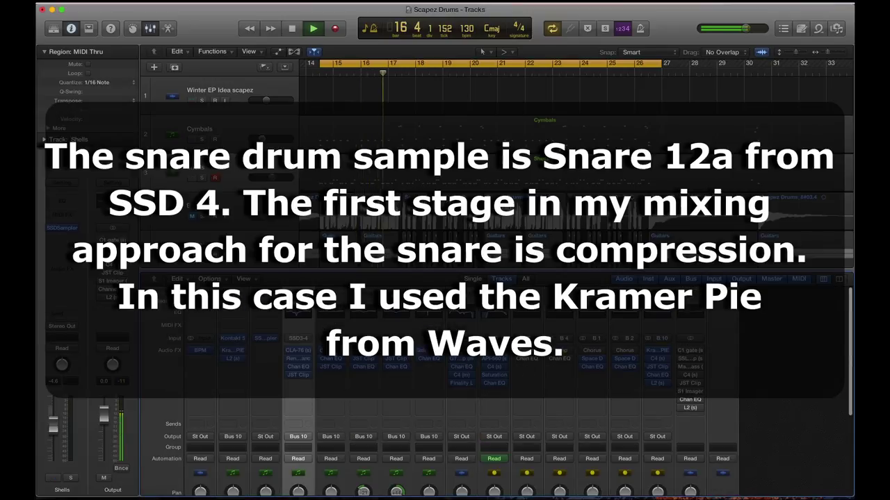
pyautogui.click(330, 350)
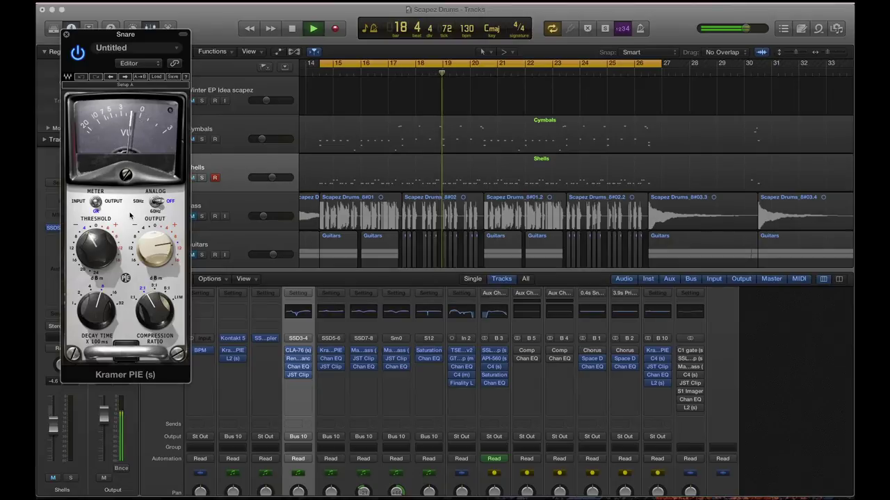
pyautogui.click(77, 53)
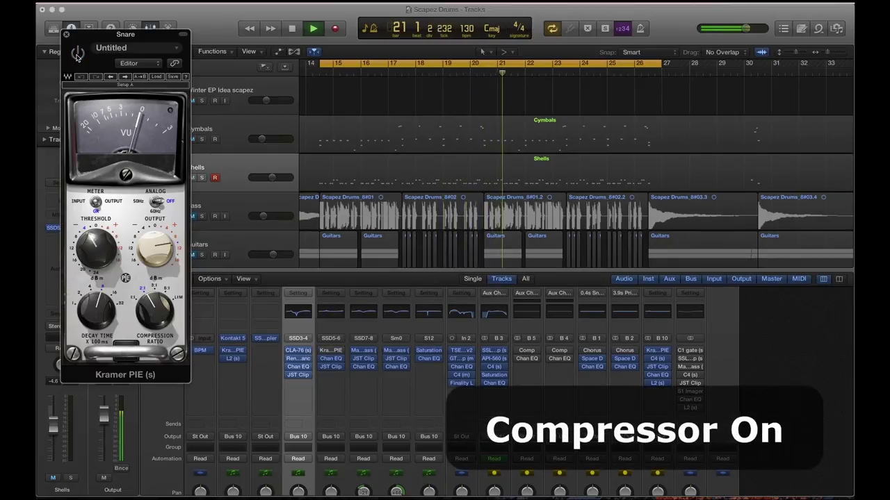
pyautogui.click(77, 53)
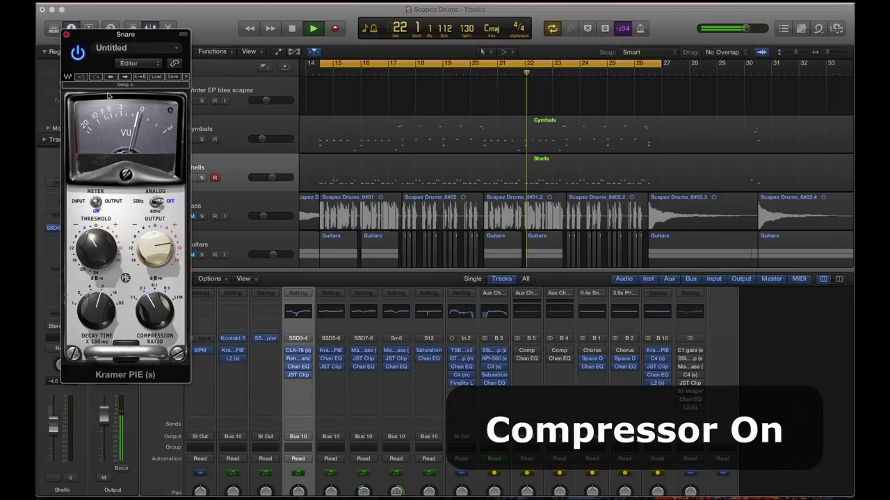
pyautogui.click(66, 35)
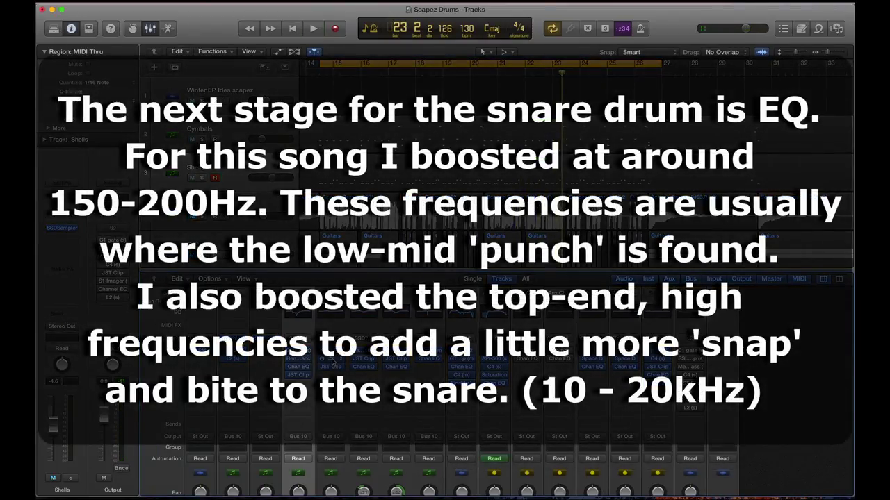
# Set the Snare Channel EQ's low-mid band to 174 Hz with +5.0 dB gain and close the EQ.
pyautogui.click(304, 327)
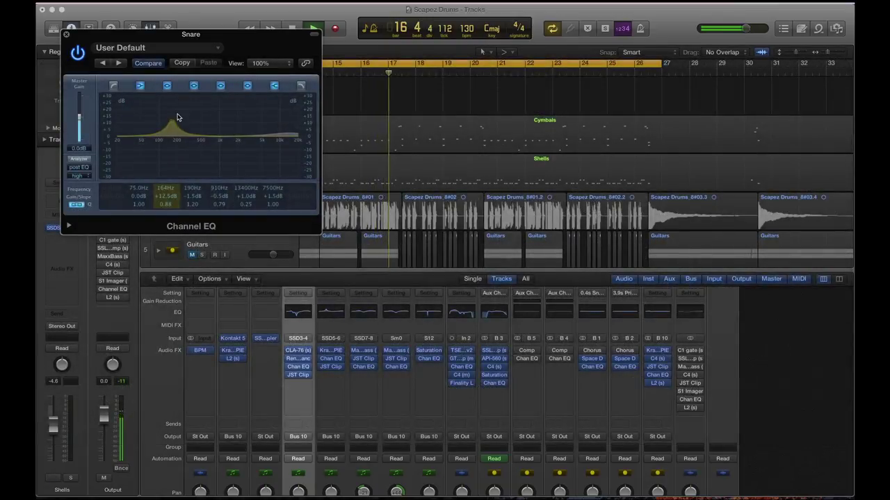
pyautogui.moveTo(177, 117); pyautogui.dragTo(179, 119)
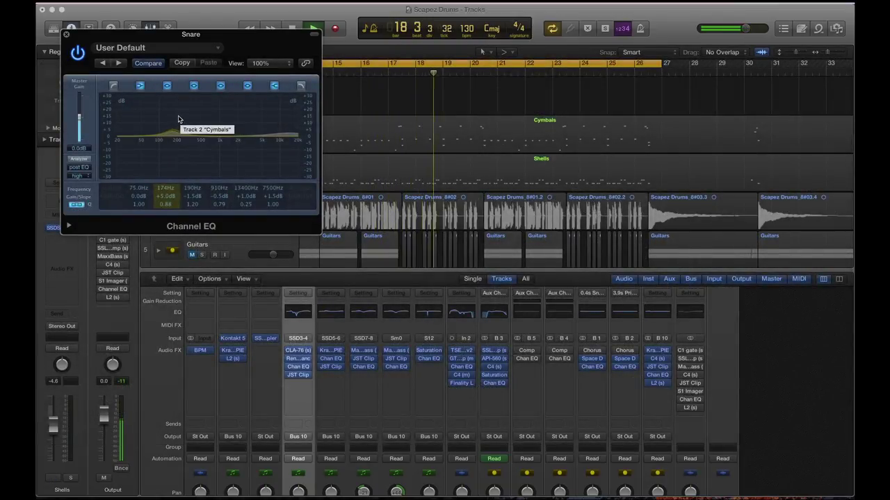
pyautogui.click(67, 35)
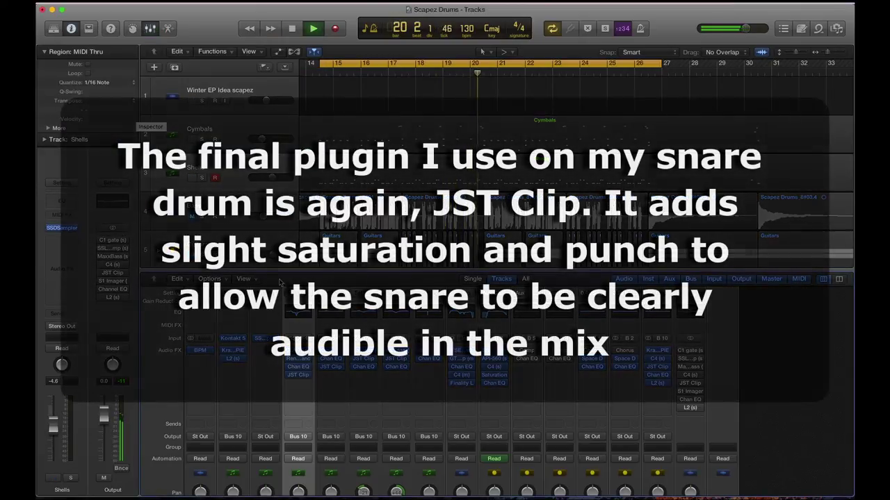
# Compare the Snare with its JST Clip plug-in bypassed and active, and adjust its large clipping knob.
pyautogui.click(335, 374)
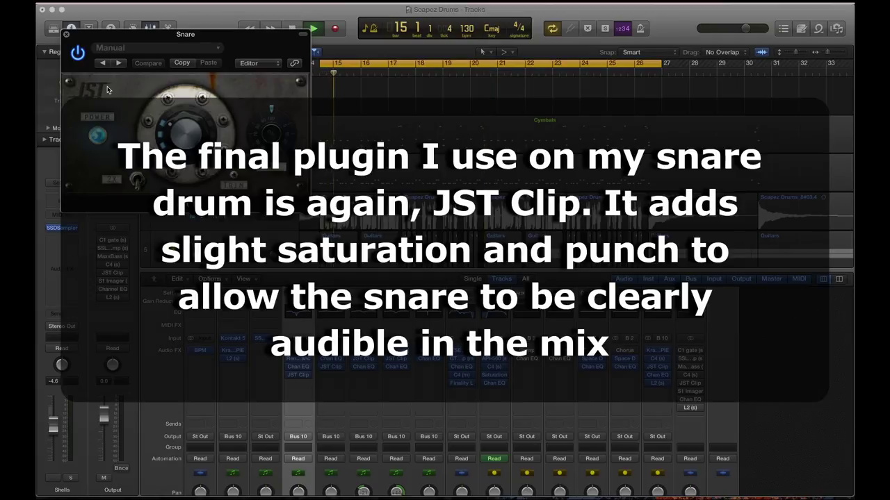
pyautogui.click(78, 54)
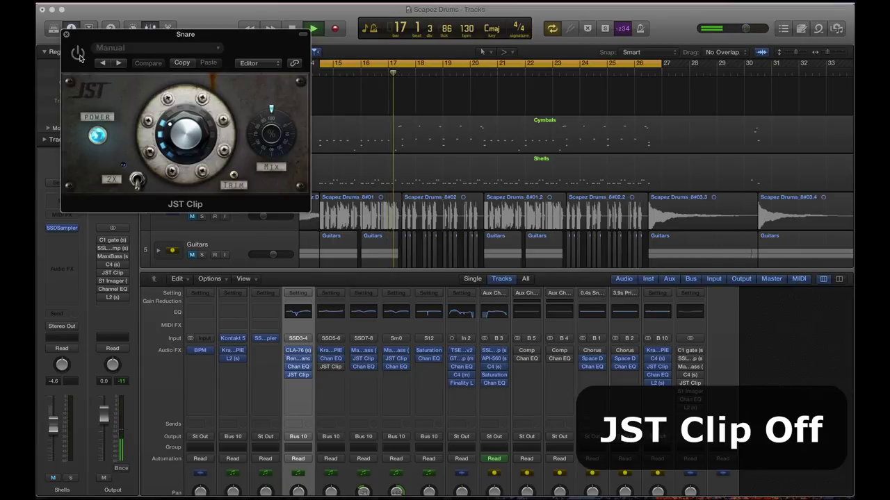
pyautogui.click(78, 54)
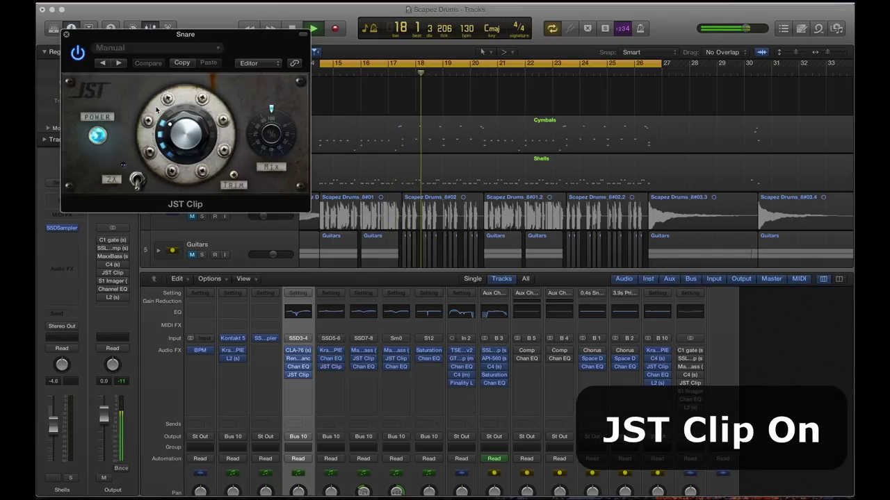
pyautogui.moveTo(167, 102); pyautogui.dragTo(171, 133)
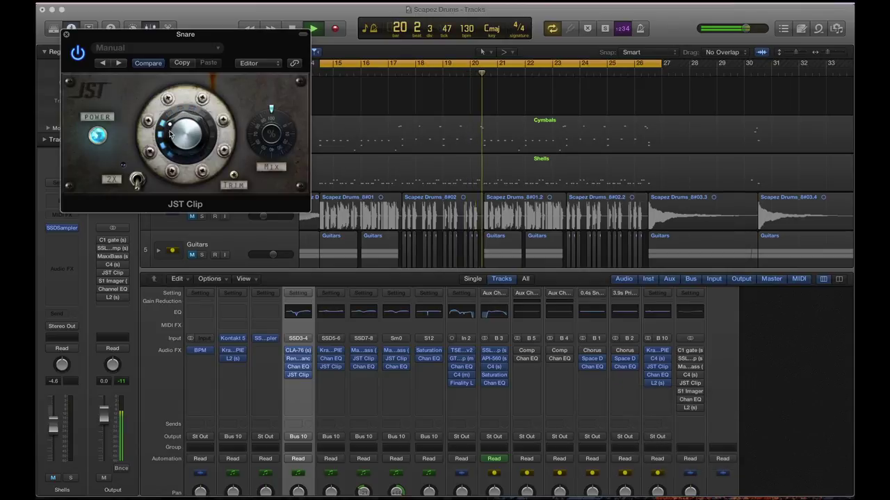
pyautogui.press('m')
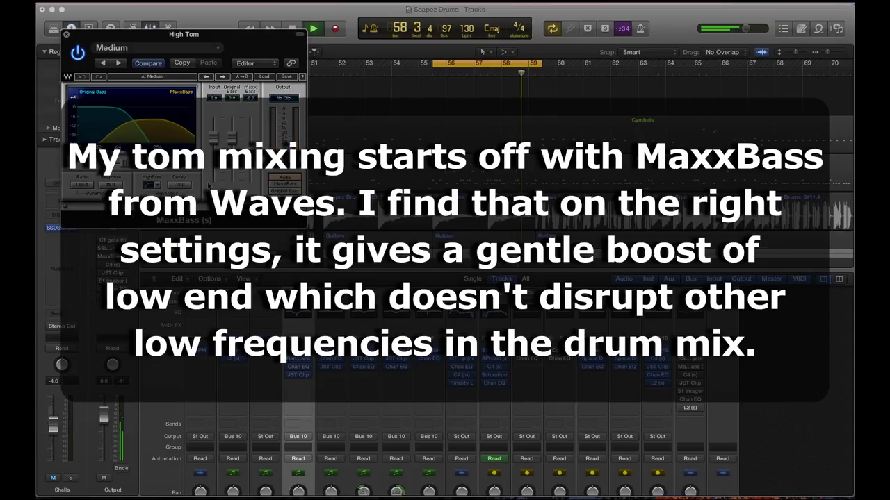
# Bypass the High Tom's MaxxBass plug-in and clear the Low Tom's solo to hear the High Tom alone.
pyautogui.click(78, 53)
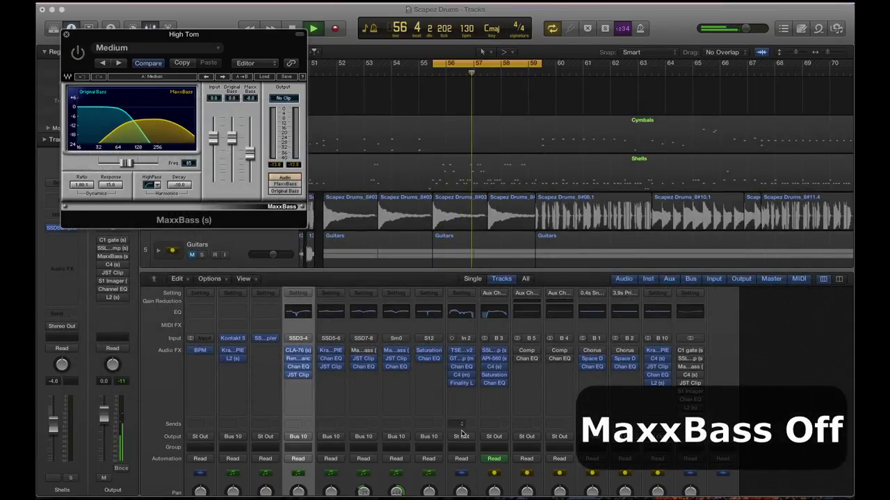
pyautogui.scroll(-5, 438, 452)
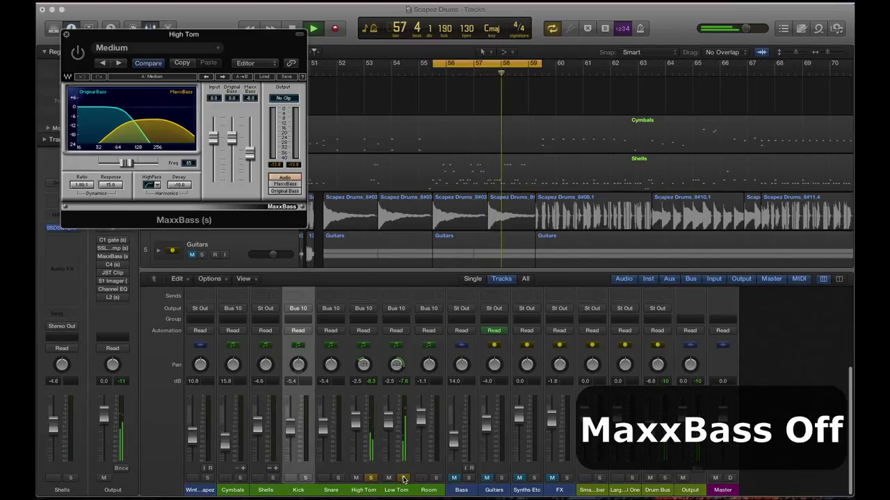
pyautogui.click(352, 364)
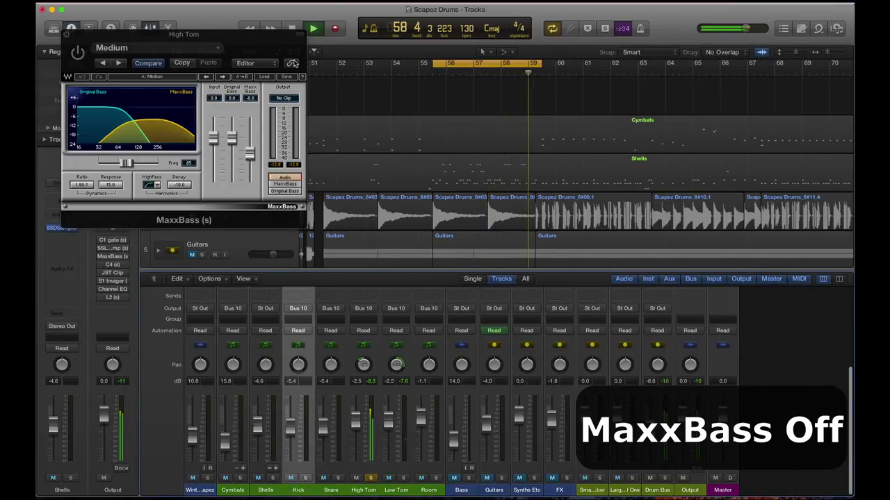
# Move the MaxxBass window clear of the track list, reactivate the plug-in on the High Tom, and close it.
pyautogui.moveTo(225, 39); pyautogui.dragTo(757, 141)
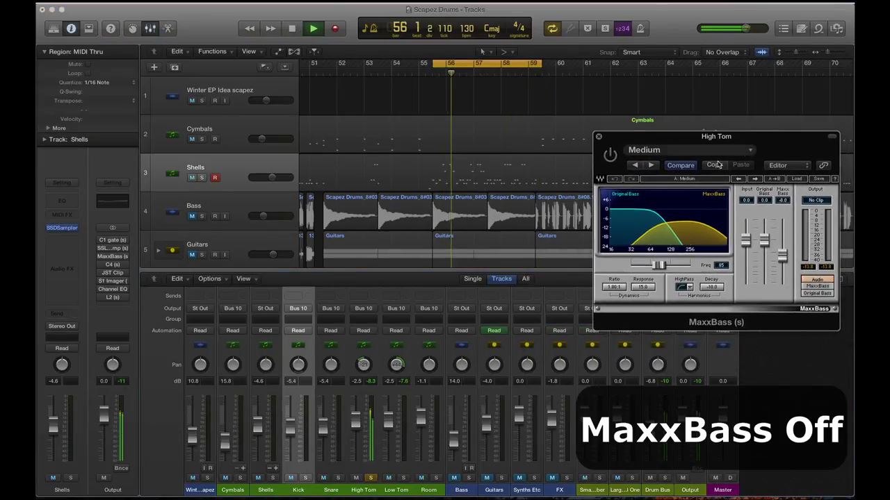
pyautogui.click(611, 156)
pyautogui.click(610, 157)
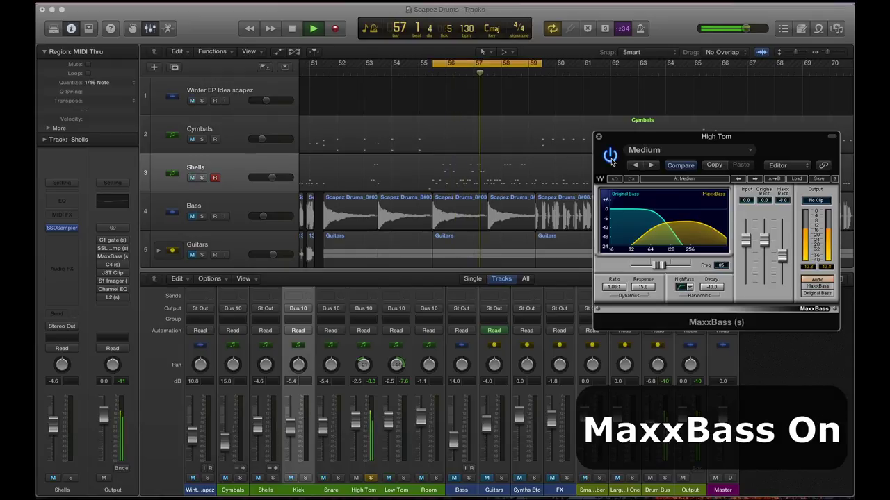
pyautogui.click(598, 136)
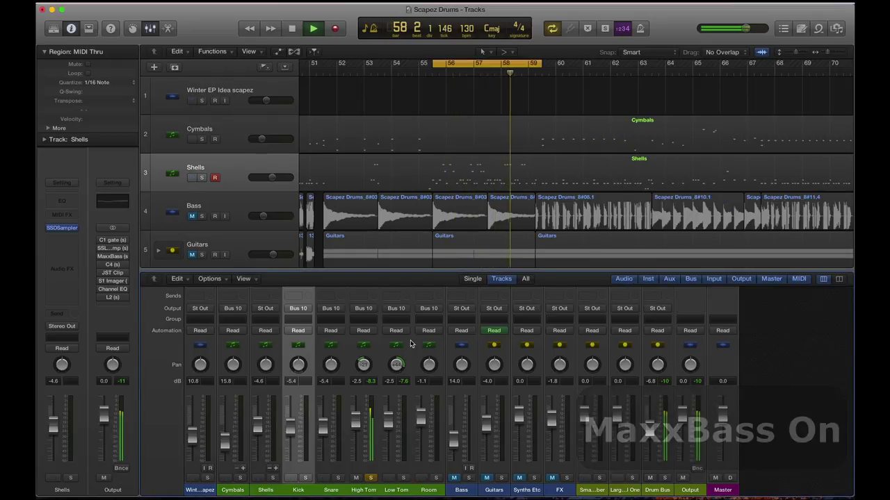
# Open the High Tom's JST Clip plug-in, compare the sound with it bypassed and active, and close it.
pyautogui.scroll(4, 376, 355)
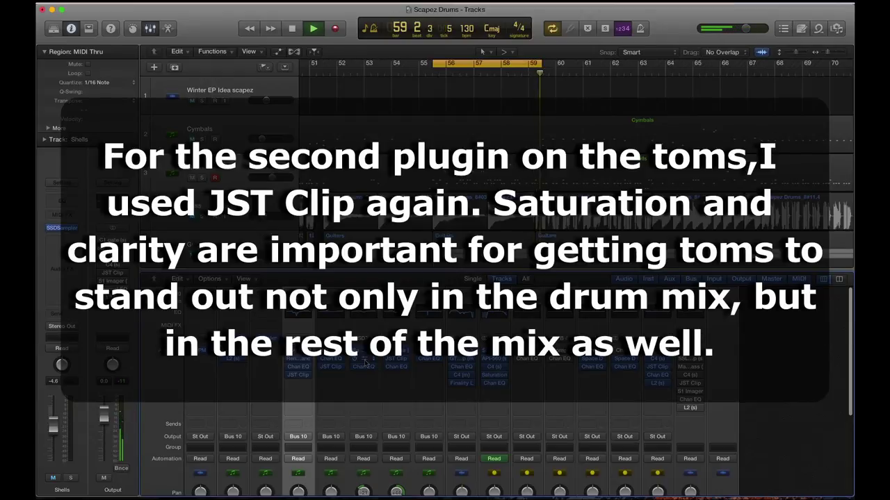
pyautogui.click(364, 366)
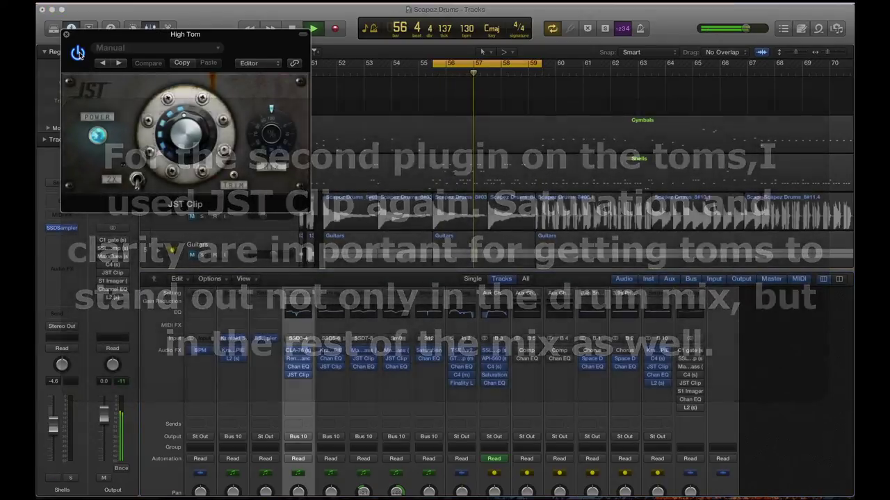
pyautogui.click(78, 53)
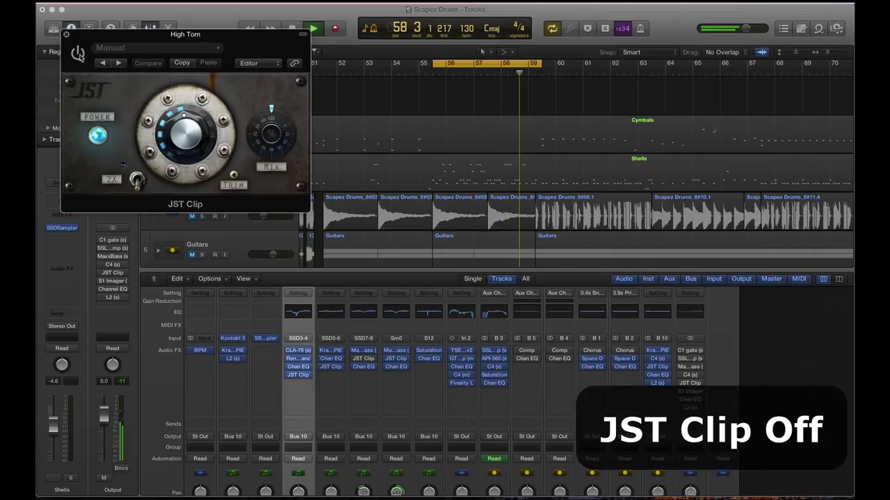
pyautogui.click(78, 54)
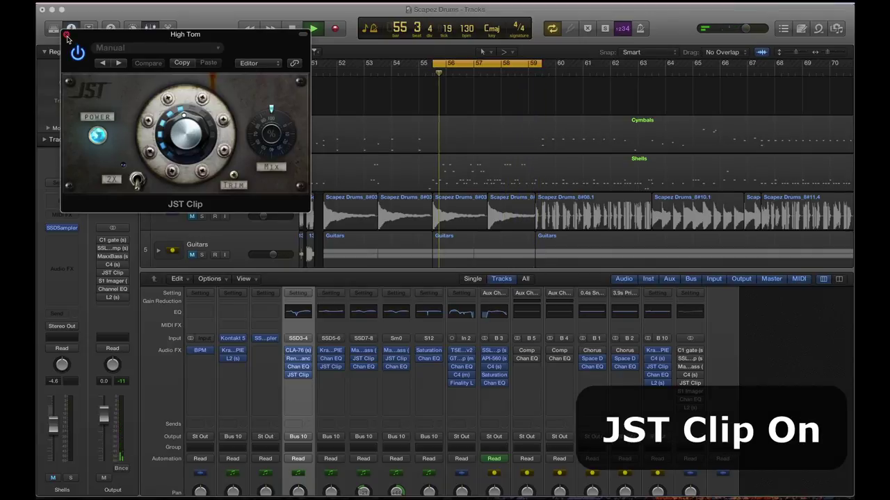
pyautogui.press('super+w')
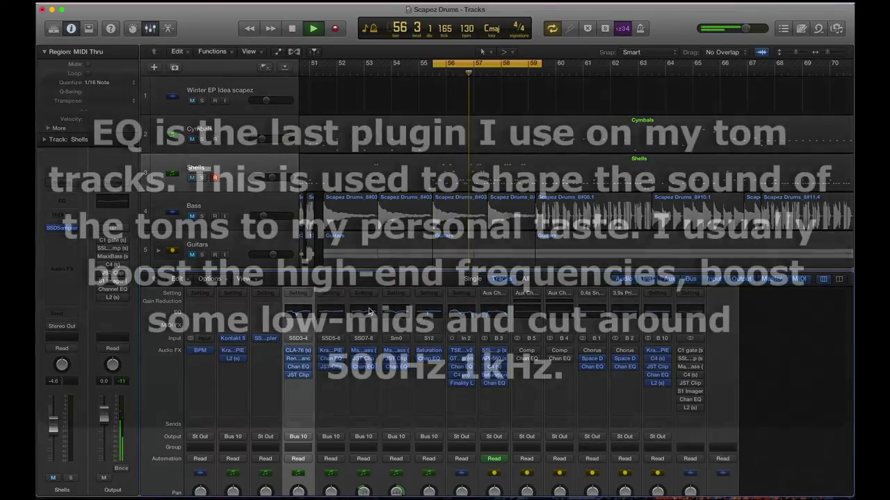
# Compare the High Tom with its Channel EQ bypassed and active, close the EQ, and stop playback.
pyautogui.click(297, 367)
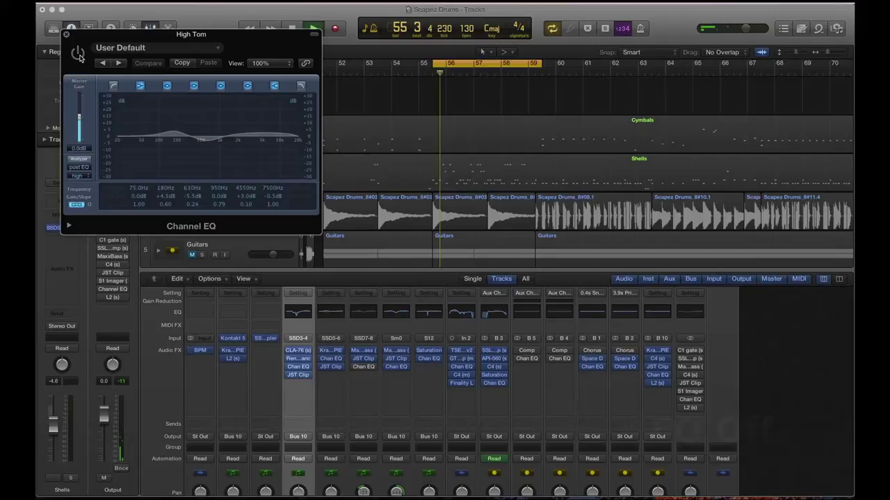
pyautogui.click(78, 54)
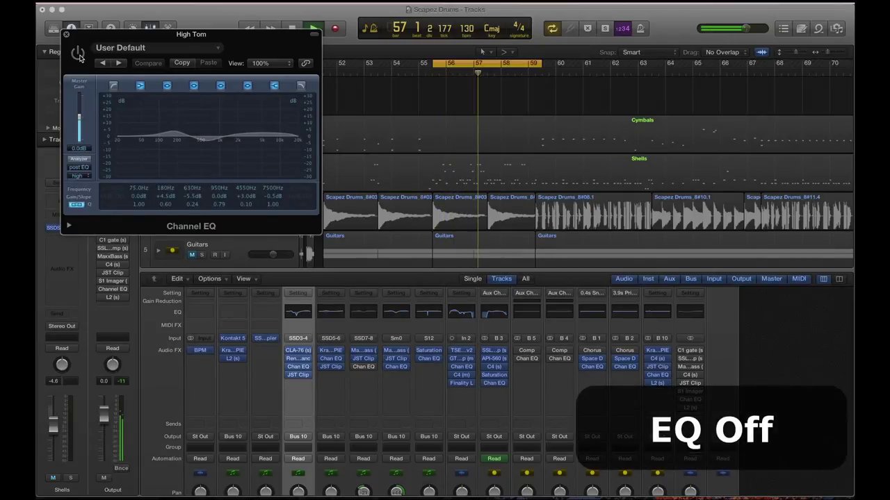
pyautogui.click(78, 53)
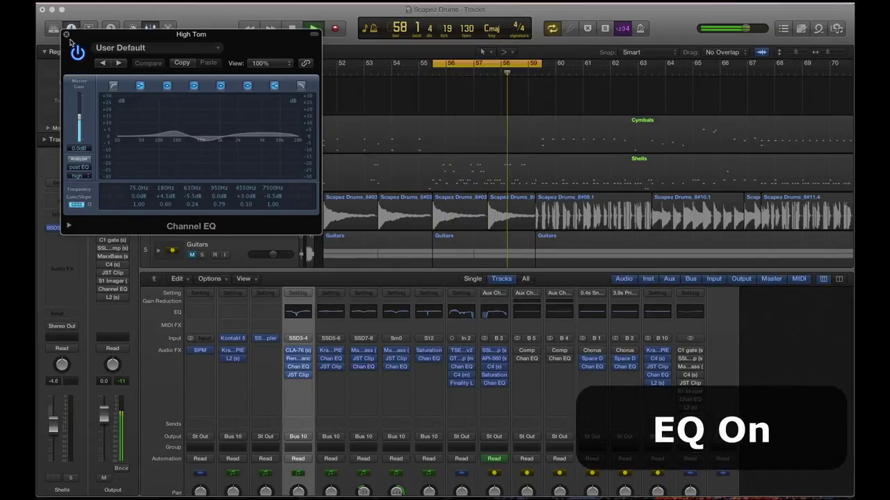
pyautogui.press('super+w')
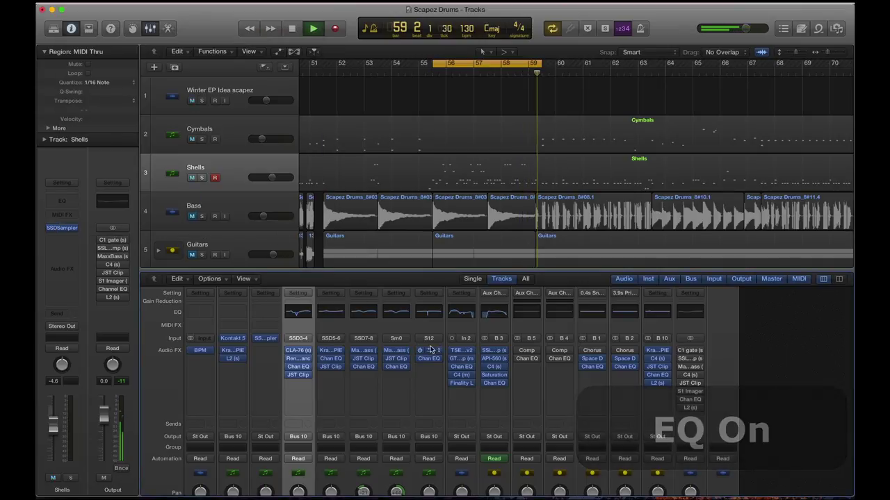
pyautogui.press('space')
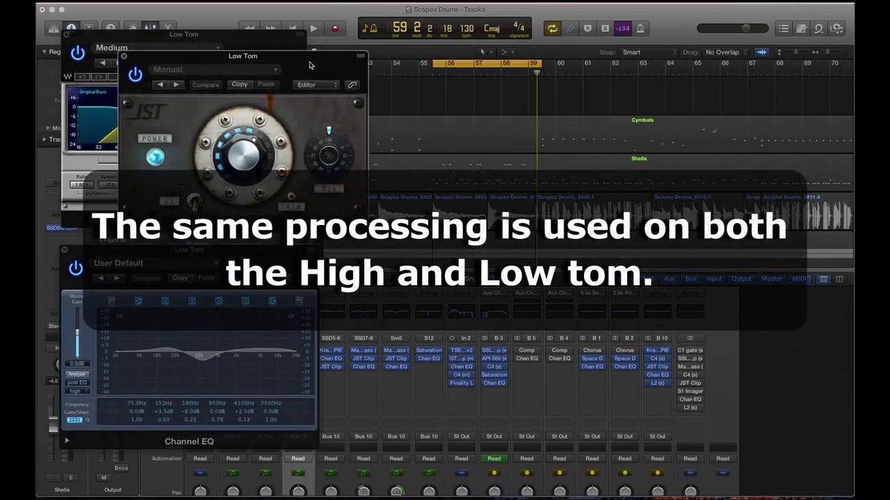
# Move the Low Tom's JST Clip window aside and close its MaxxBass, JST Clip and Channel EQ windows.
pyautogui.moveTo(310, 66); pyautogui.dragTo(505, 61)
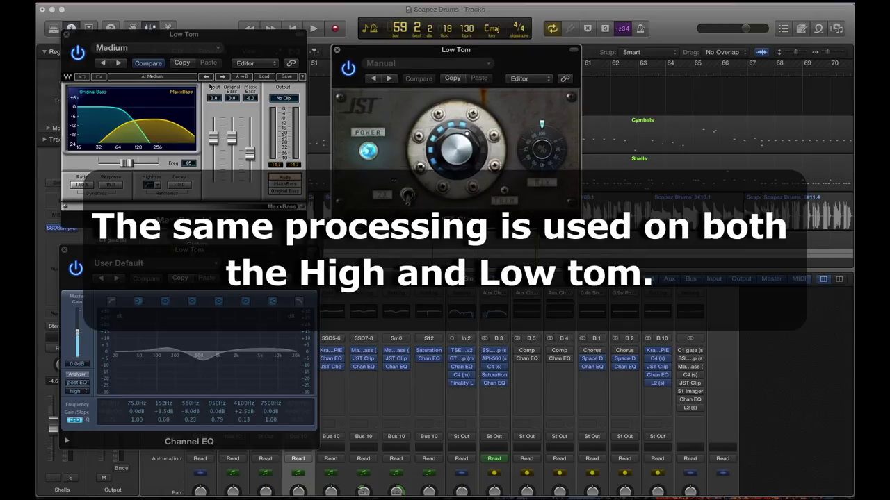
pyautogui.click(65, 34)
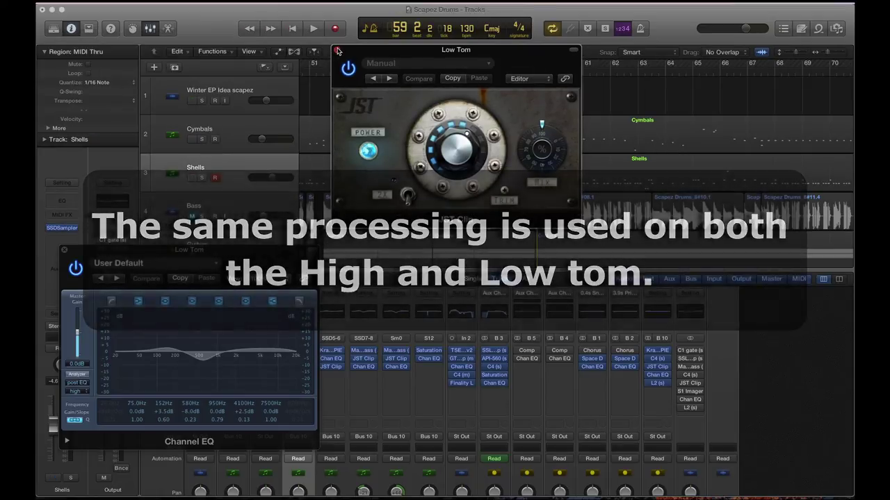
pyautogui.click(337, 50)
pyautogui.click(63, 250)
# Switch the solo from the High Tom to the Room channel and start playback.
pyautogui.scroll(-3, 431, 422)
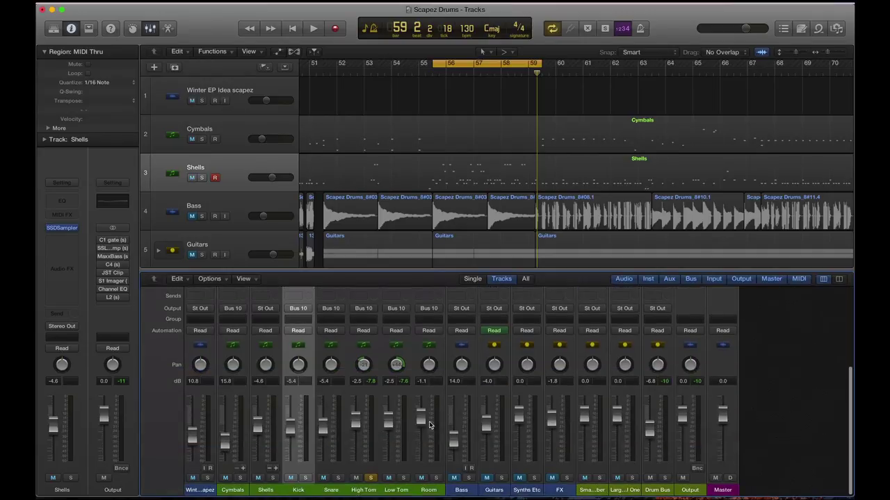
pyautogui.click(436, 478)
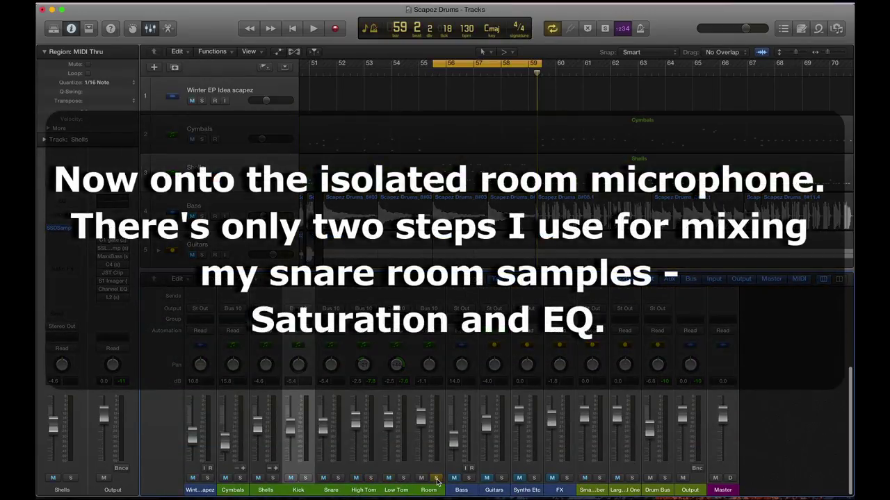
pyautogui.press('space')
# Open the Room's Saturation Knob plug-in, compare the sound with it bypassed and active, and close it.
pyautogui.scroll(3, 436, 435)
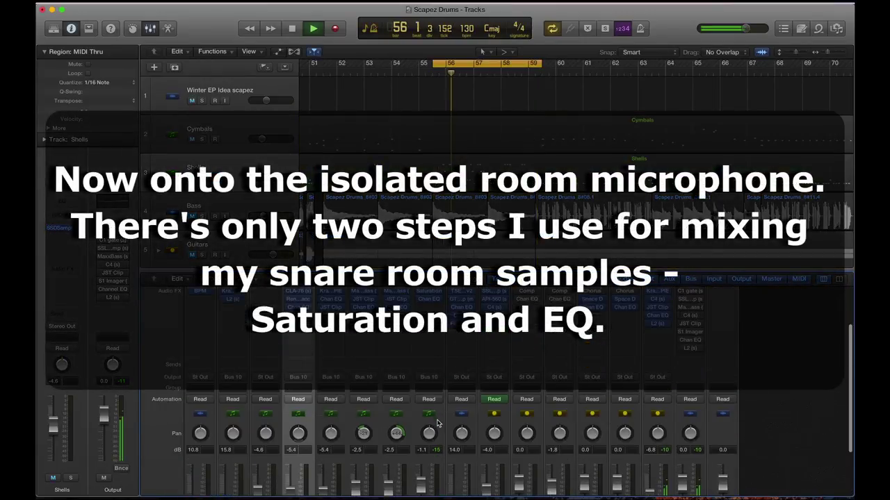
pyautogui.scroll(1, 434, 408)
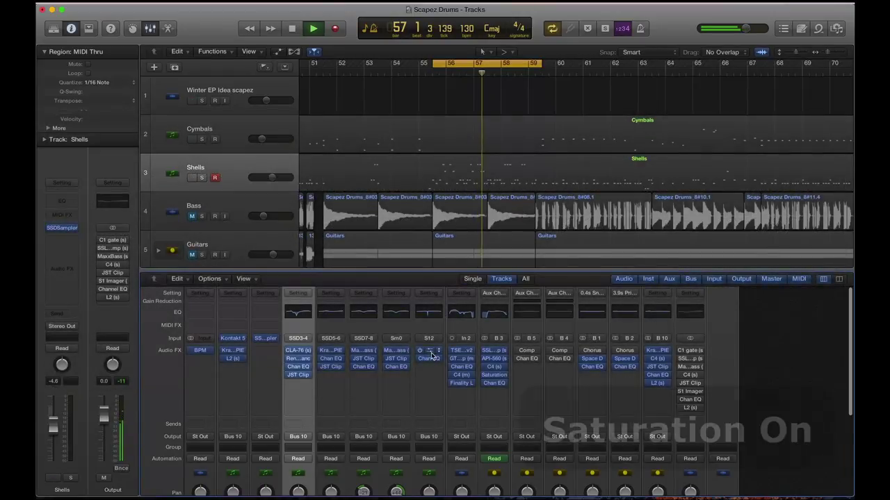
pyautogui.click(429, 351)
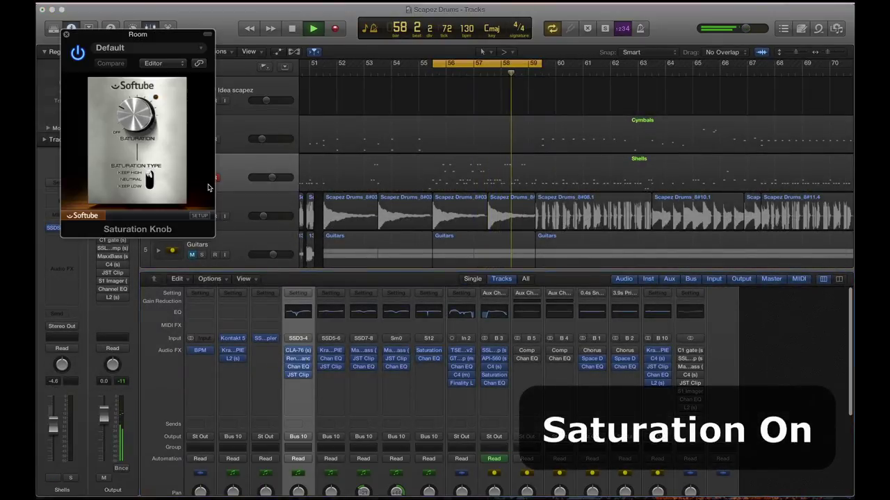
pyautogui.moveTo(134, 111)
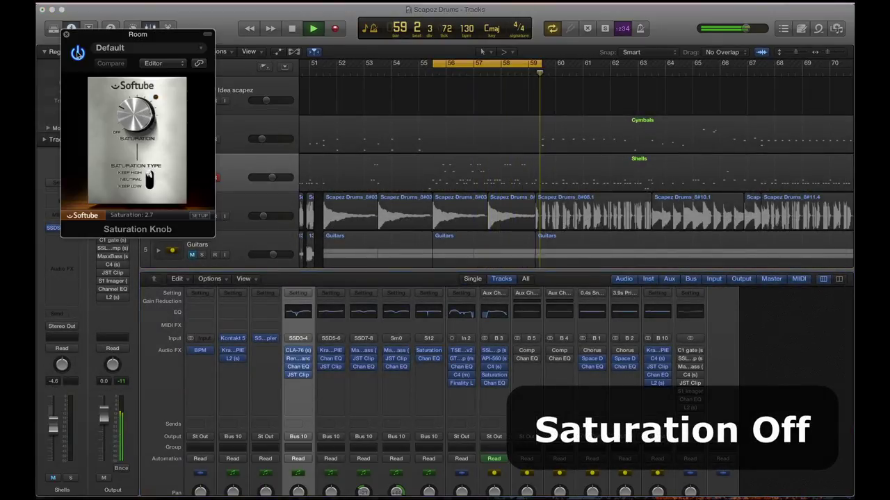
pyautogui.click(77, 53)
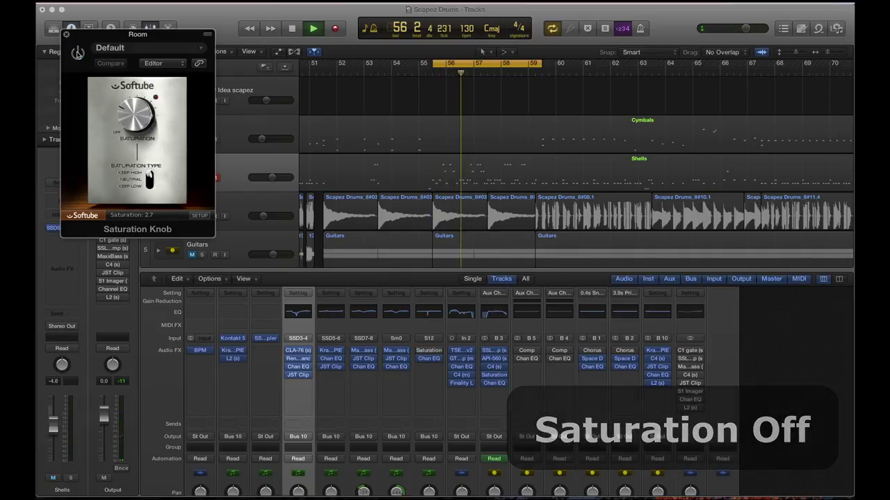
pyautogui.click(77, 53)
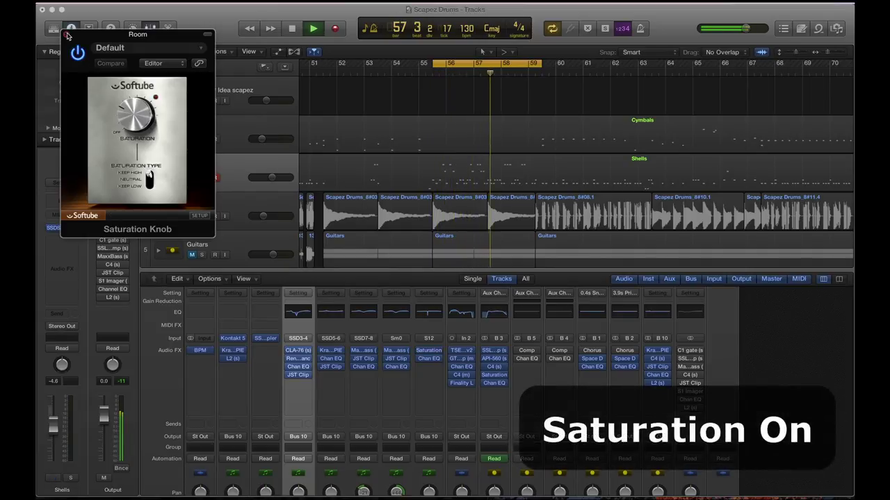
pyautogui.click(66, 35)
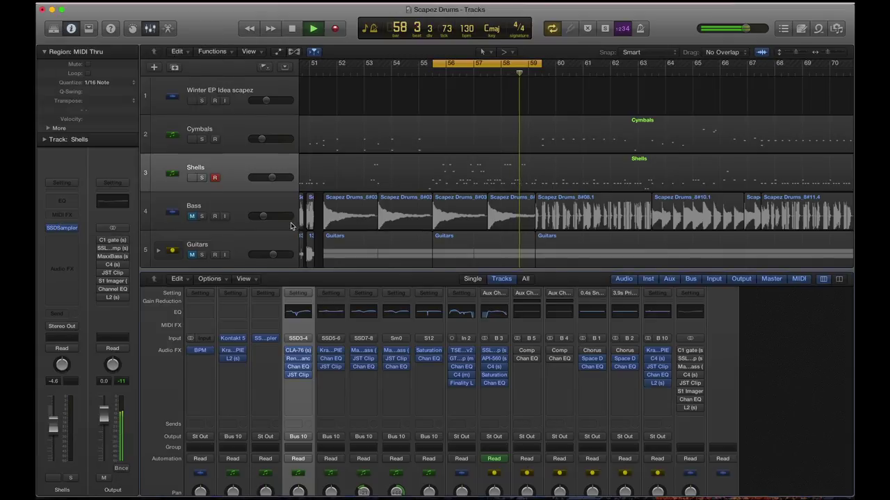
# Compare the Room with its Channel EQ bypassed and active, check the 420 Hz band's cut, and close the EQ.
pyautogui.click(434, 360)
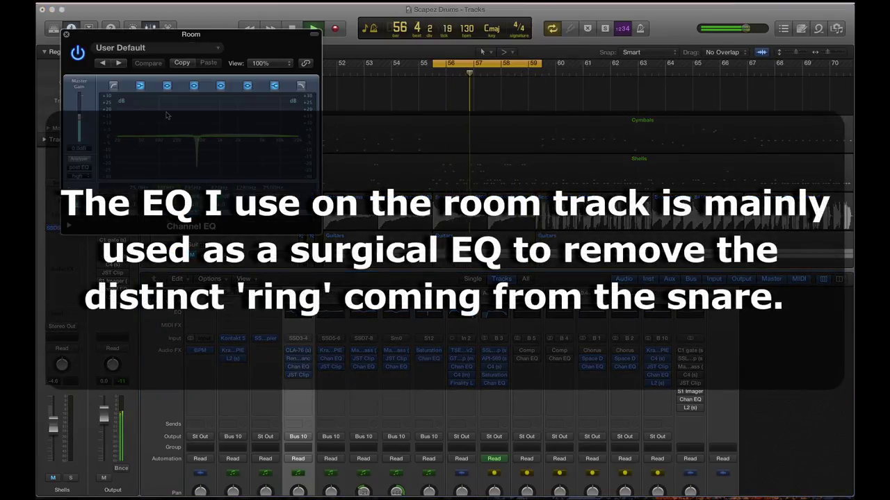
pyautogui.click(77, 53)
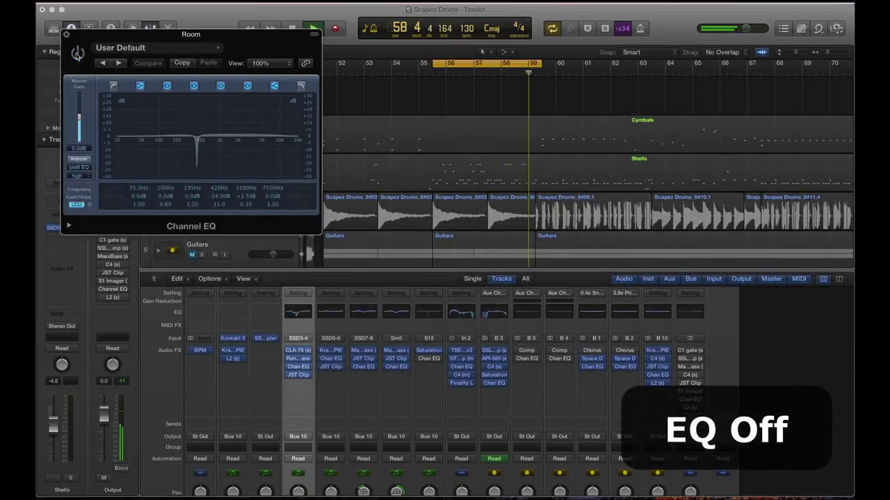
pyautogui.click(77, 53)
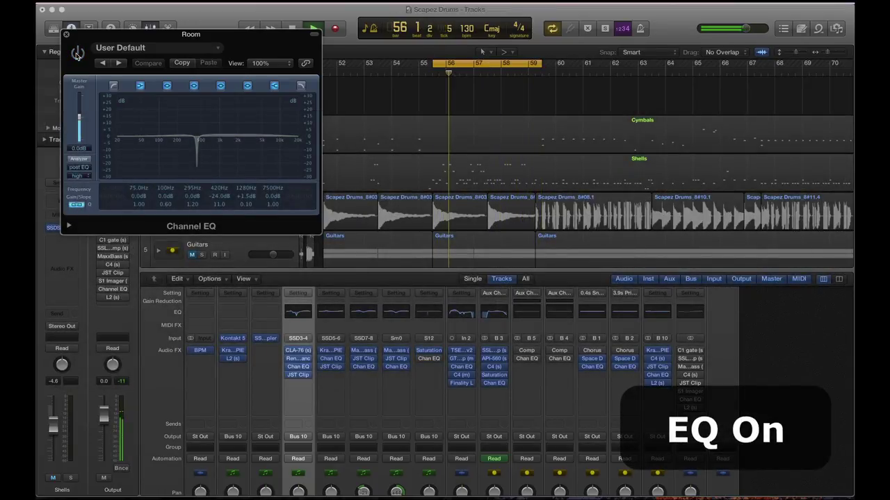
pyautogui.click(77, 53)
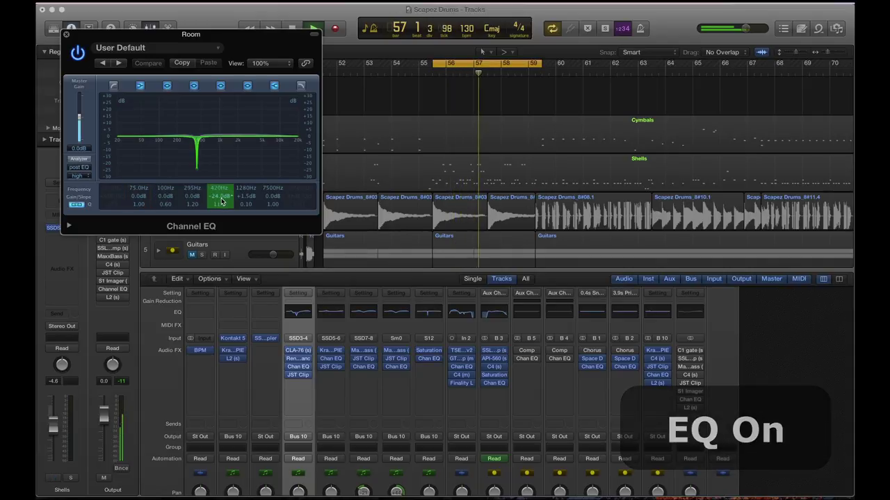
pyautogui.moveTo(223, 196); pyautogui.dragTo(225, 220)
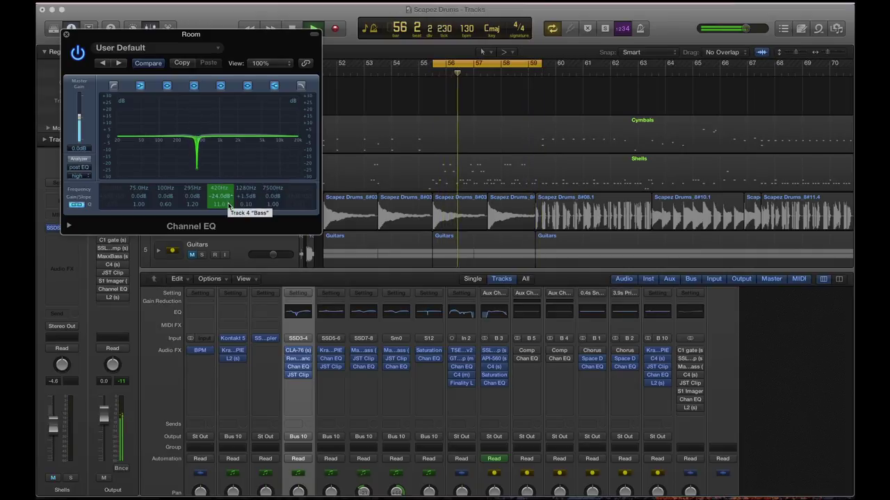
pyautogui.click(66, 35)
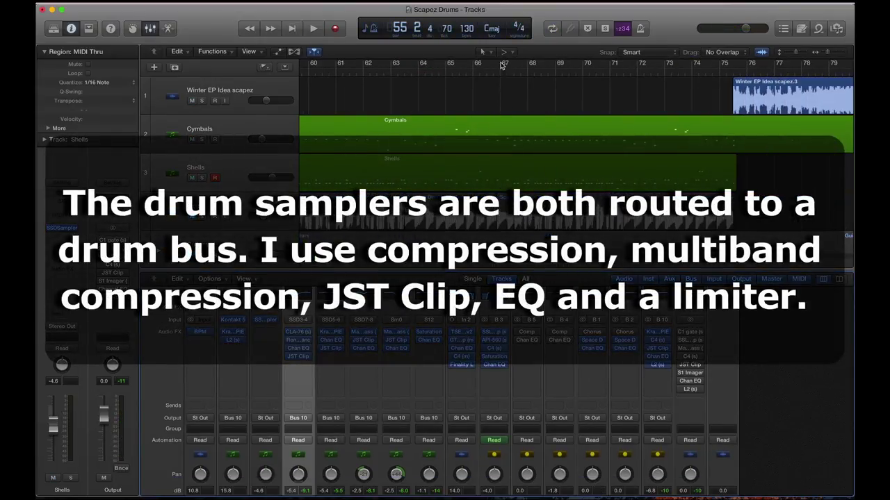
# Loop playback from bar 67 to bar 71 and compare the Drum Bus with its Kramer PIE compressor bypassed and active.
pyautogui.moveTo(502, 65); pyautogui.dragTo(611, 77)
pyautogui.press('space')
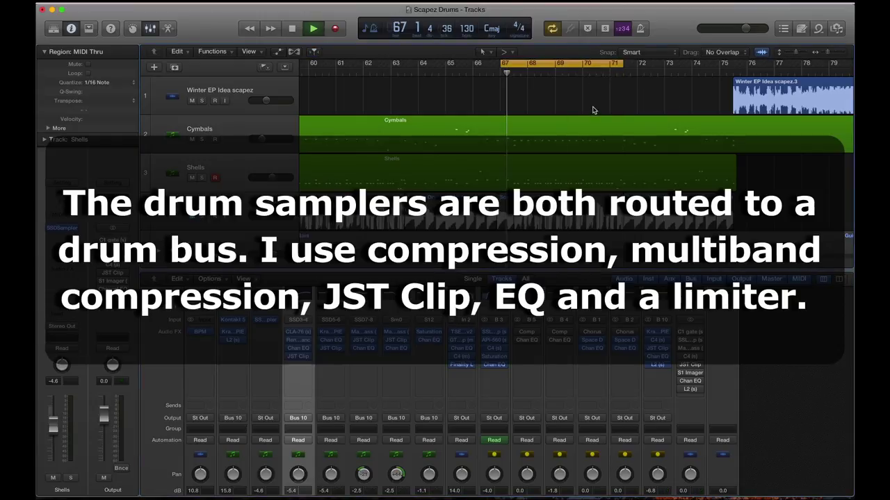
pyautogui.click(658, 332)
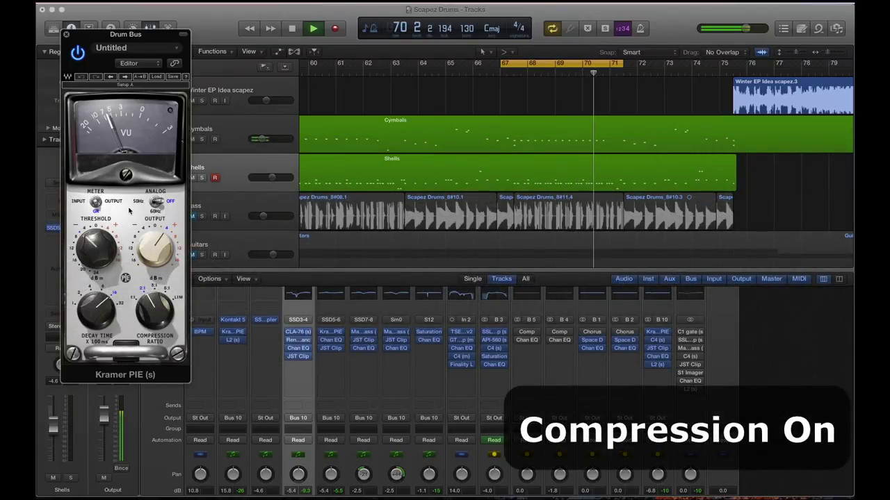
pyautogui.click(77, 52)
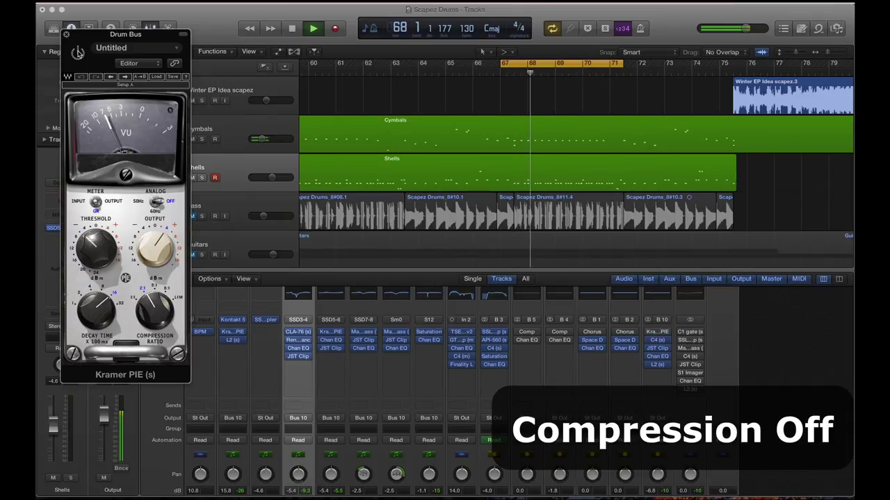
pyautogui.click(78, 52)
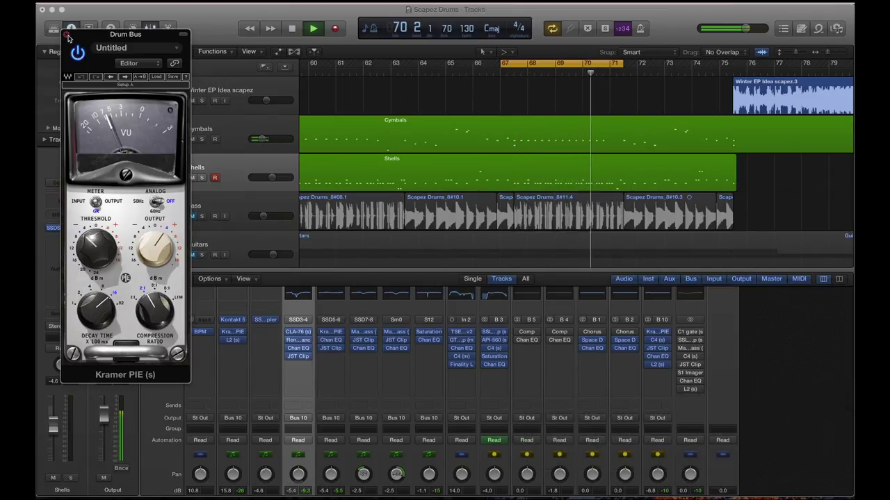
pyautogui.click(67, 34)
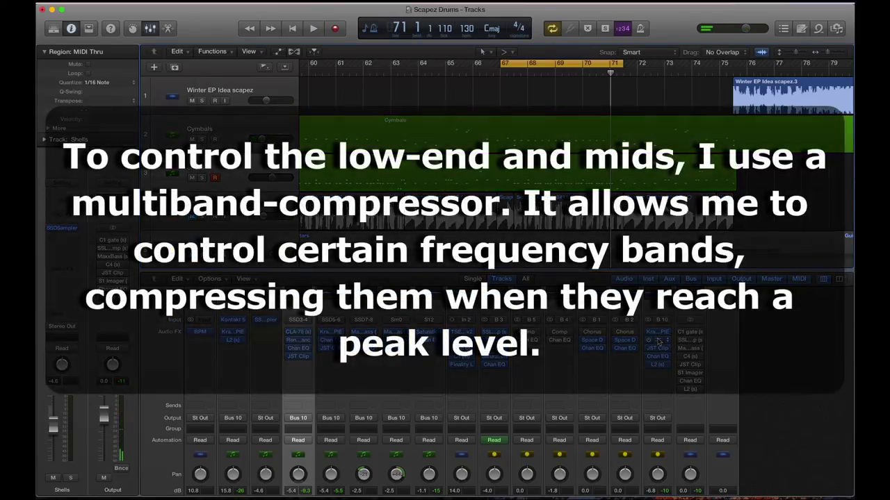
# Open the Drum Bus's C4 multiband compressor and audition its low band and then its middle band in solo.
pyautogui.click(657, 340)
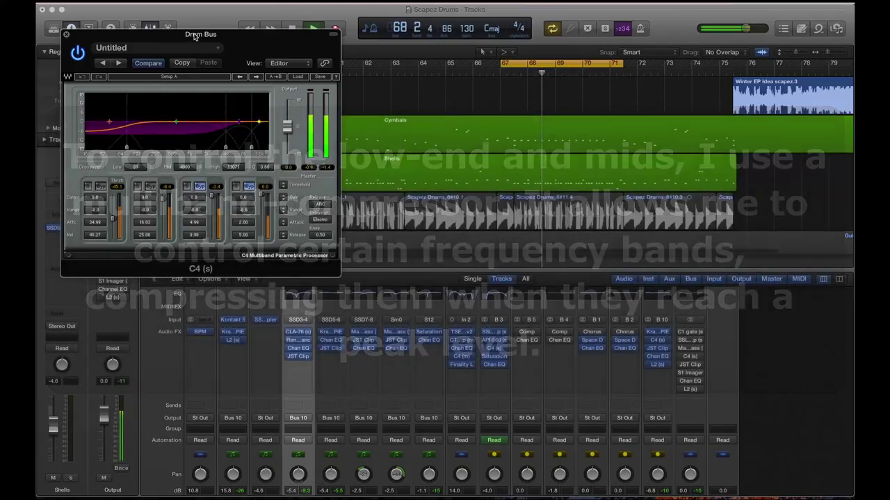
pyautogui.click(93, 189)
pyautogui.click(89, 187)
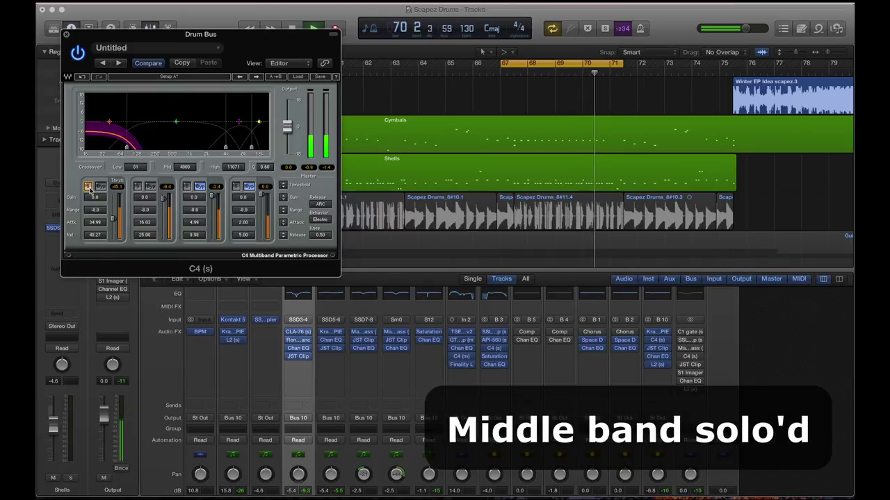
pyautogui.click(138, 187)
pyautogui.click(138, 188)
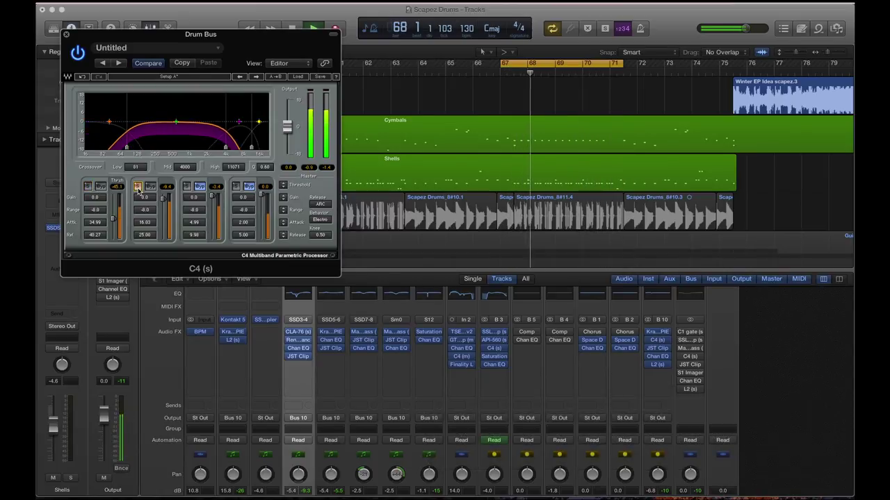
# Compare the Drum Bus with its C4 multiband compressor bypassed and active, and close the plug-in.
pyautogui.click(78, 53)
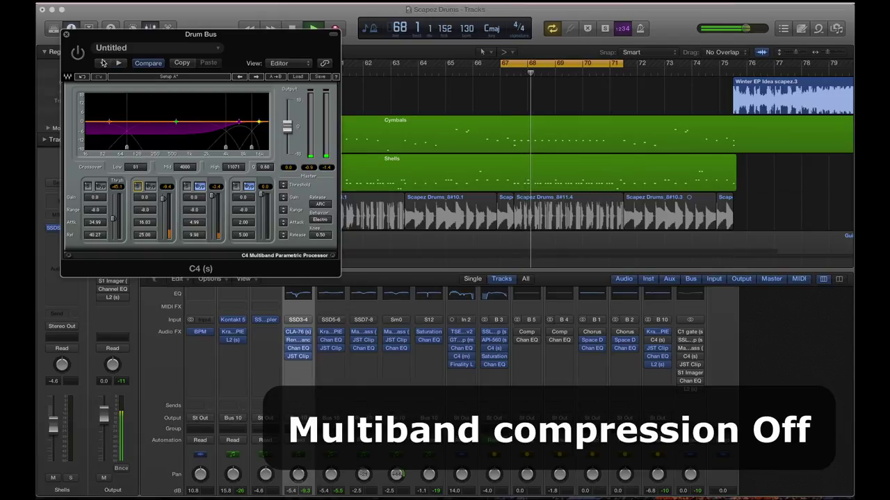
pyautogui.click(78, 54)
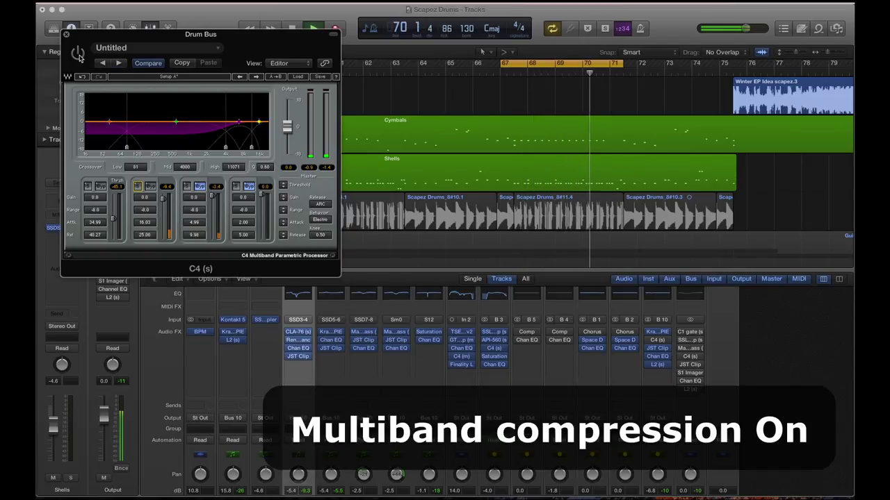
pyautogui.click(78, 54)
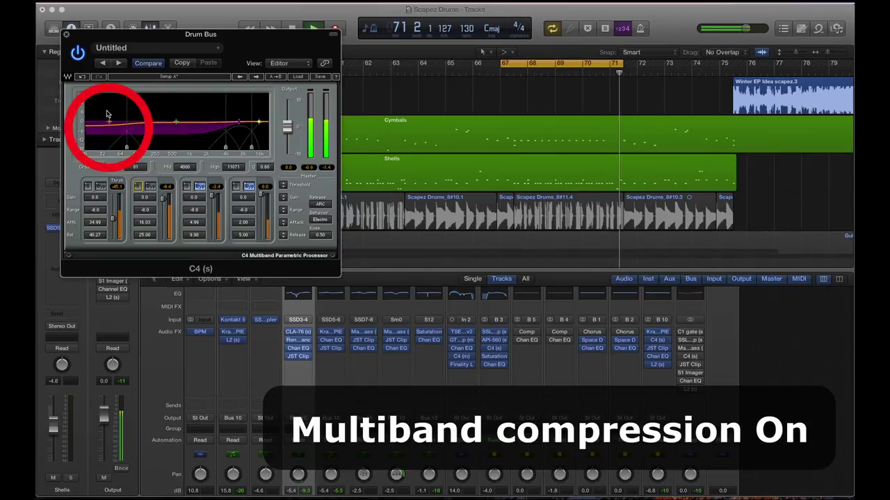
pyautogui.press('super+w')
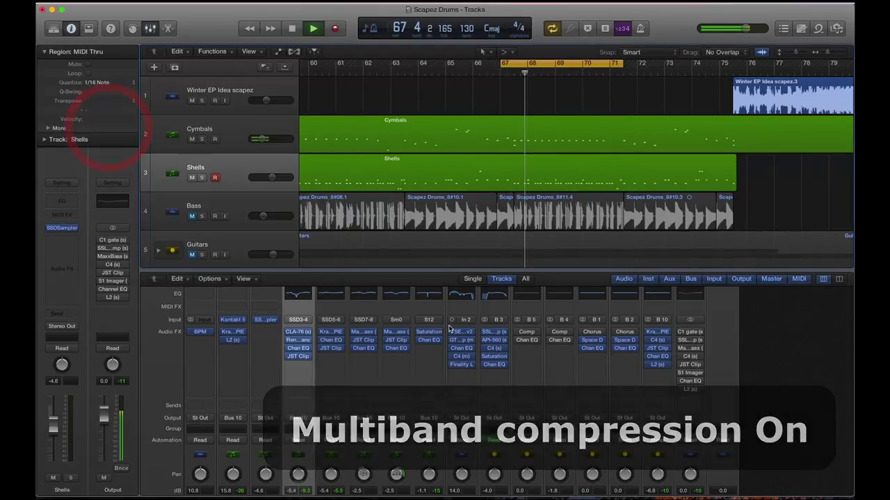
# Open the Drum Bus's JST Clip plug-in, resume playback, and compare the sound with it bypassed and active.
pyautogui.moveTo(659, 351)
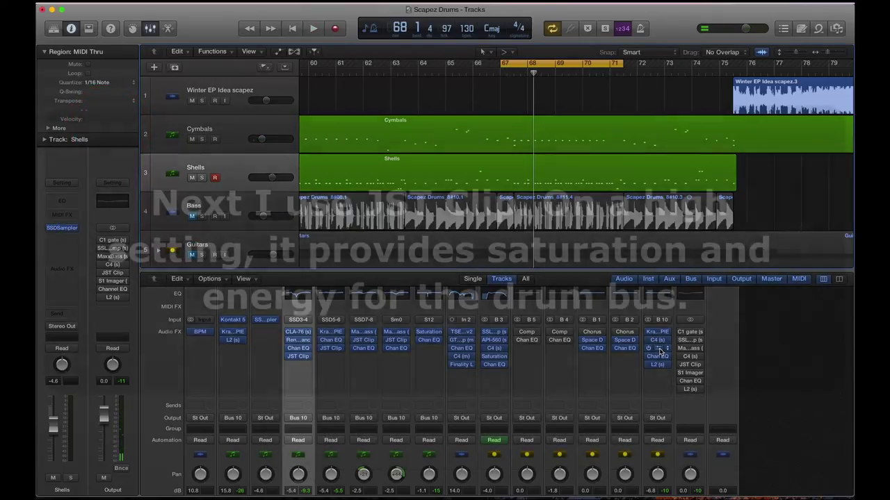
pyautogui.click(658, 349)
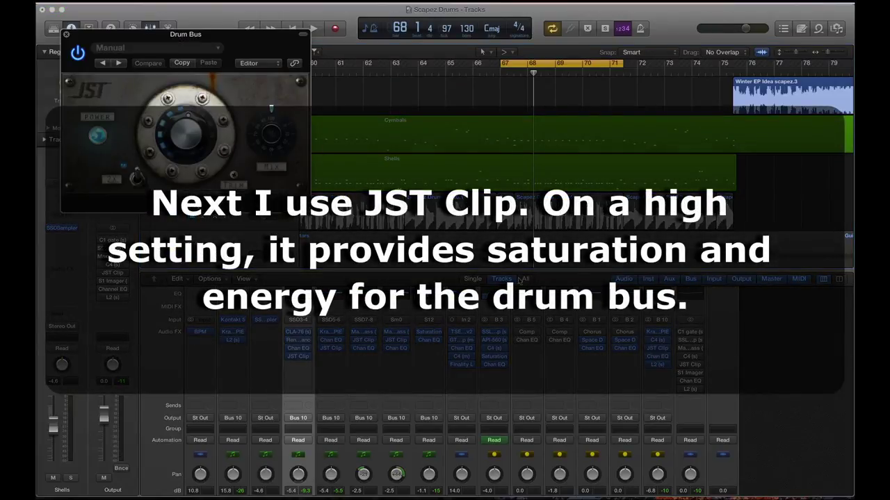
pyautogui.moveTo(114, 41); pyautogui.dragTo(128, 56)
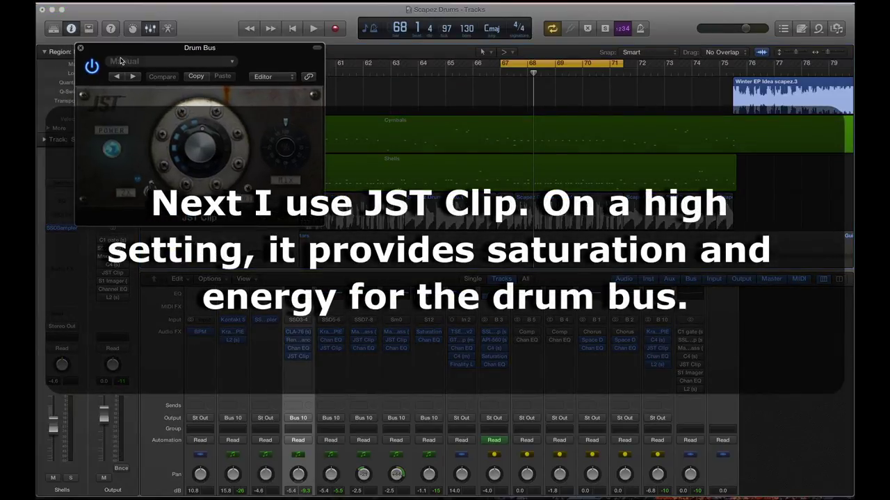
pyautogui.press('space')
pyautogui.click(92, 65)
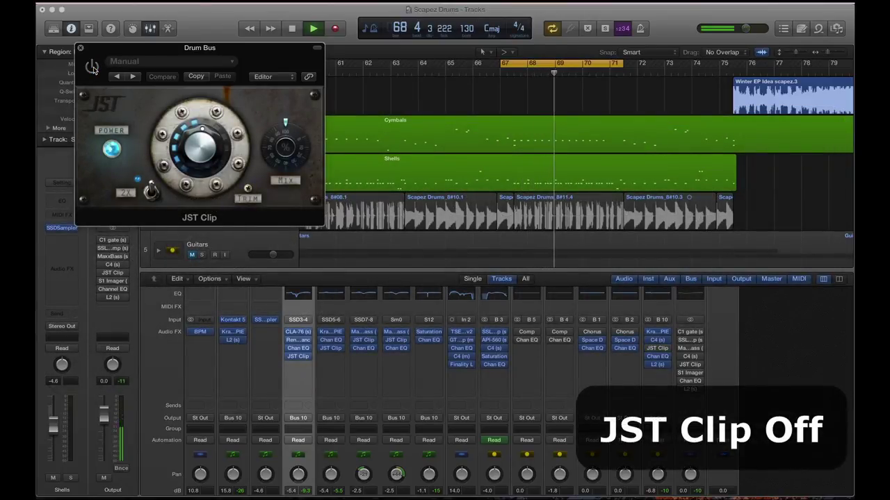
pyautogui.click(93, 66)
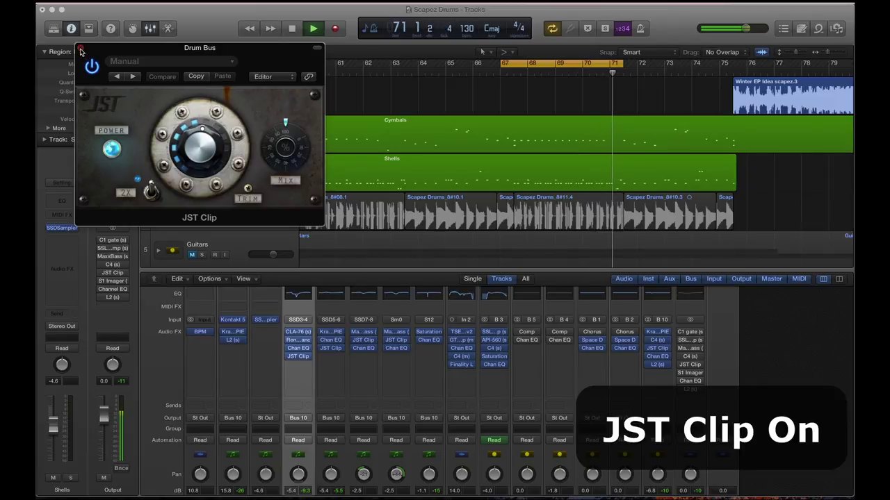
pyautogui.click(92, 66)
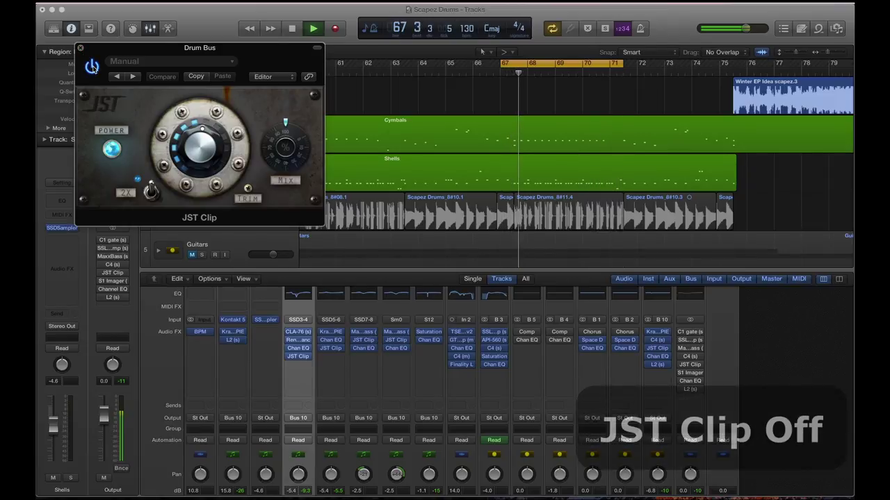
# Loop playback from bar 63 to bar 67, compare the Drum Bus with JST Clip bypassed and active, and close the plug-in.
pyautogui.click(93, 66)
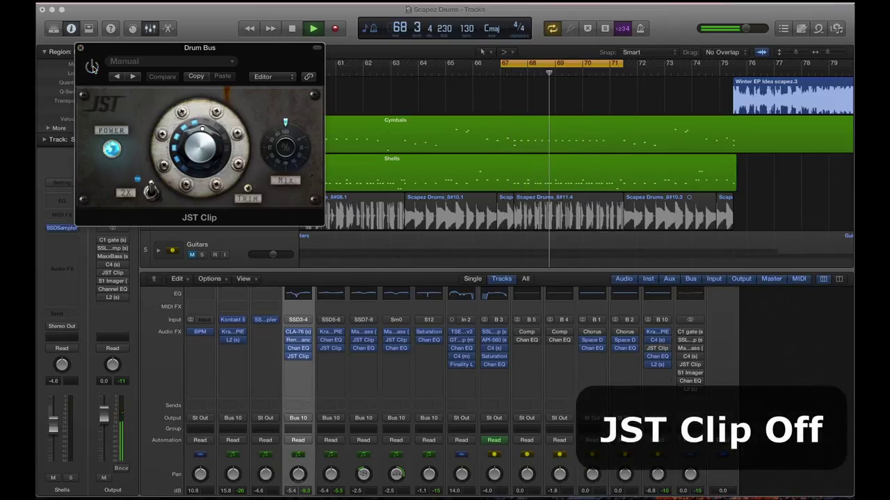
pyautogui.press('space')
pyautogui.moveTo(394, 63); pyautogui.dragTo(500, 77)
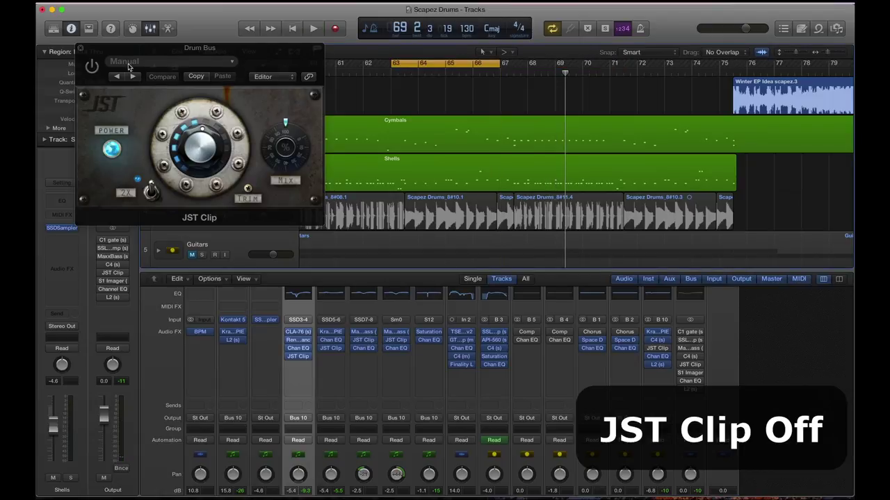
pyautogui.press('space')
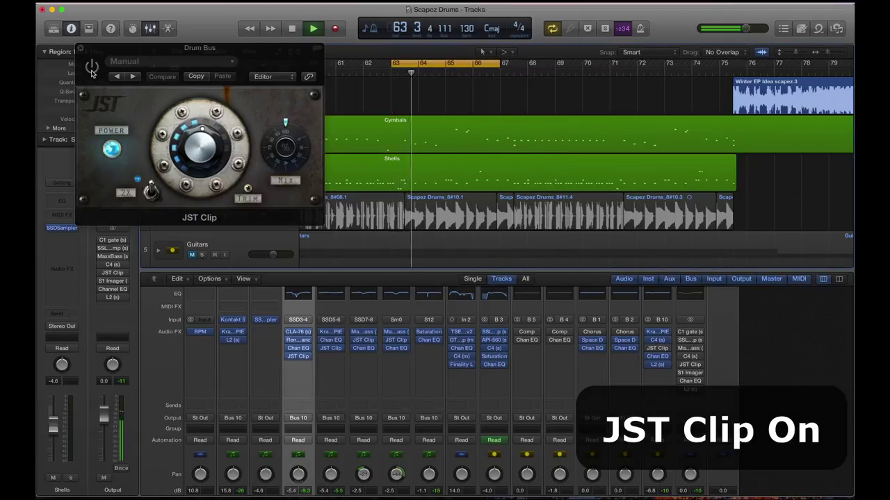
pyautogui.click(92, 68)
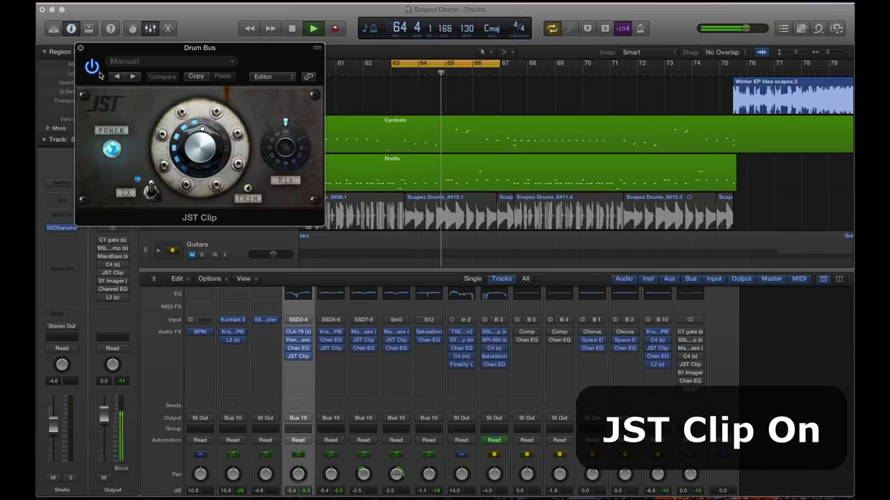
pyautogui.click(80, 48)
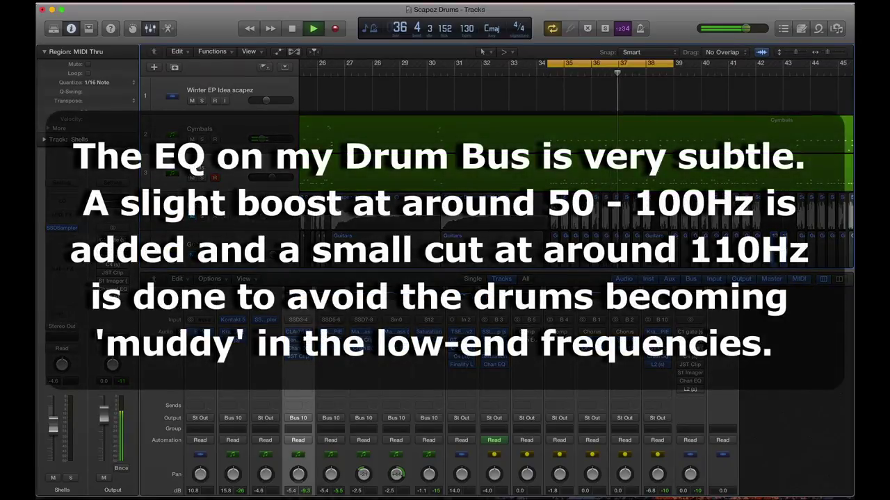
# Open the Drum Bus's Channel EQ and switch it off and on repeatedly during playback, leaving it active.
pyautogui.click(690, 380)
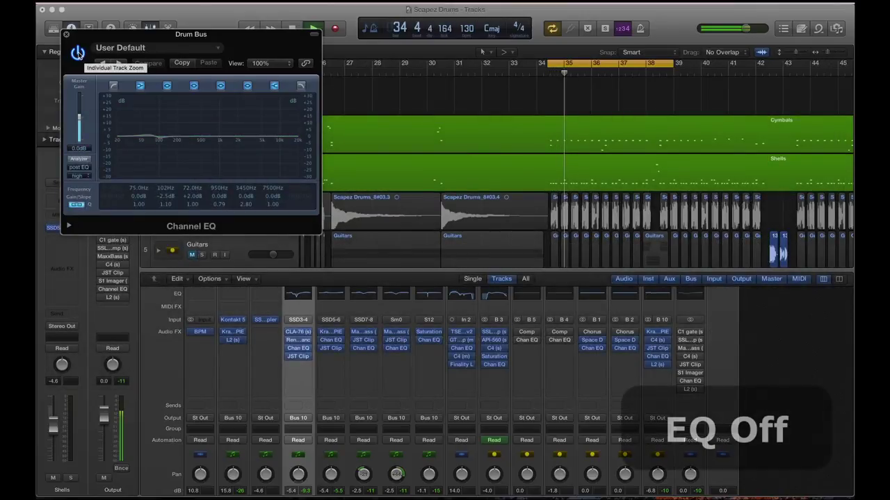
pyautogui.click(78, 52)
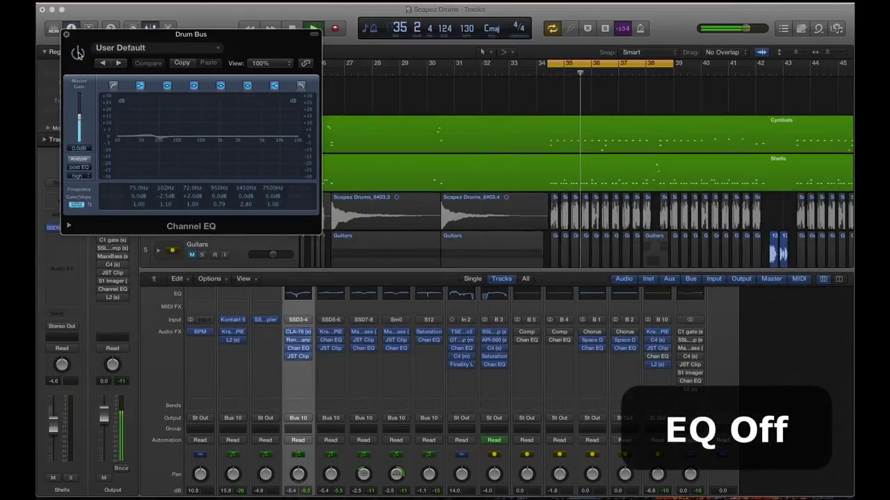
pyautogui.click(78, 53)
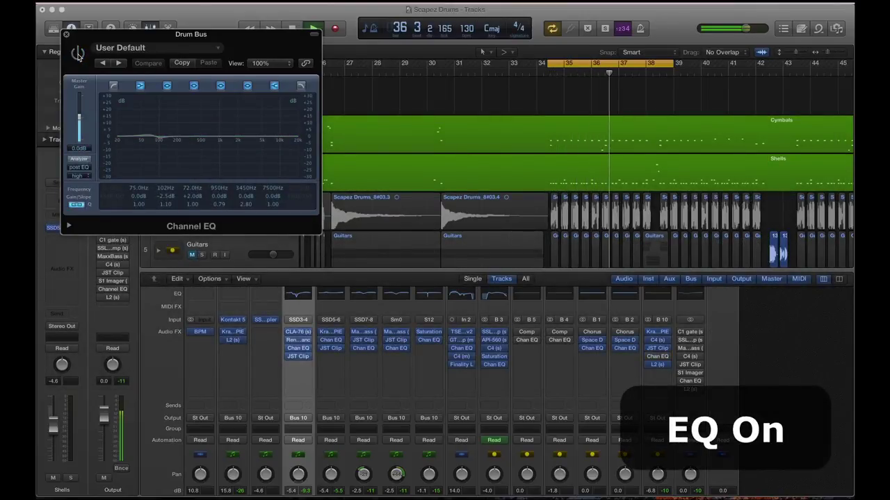
pyautogui.click(78, 53)
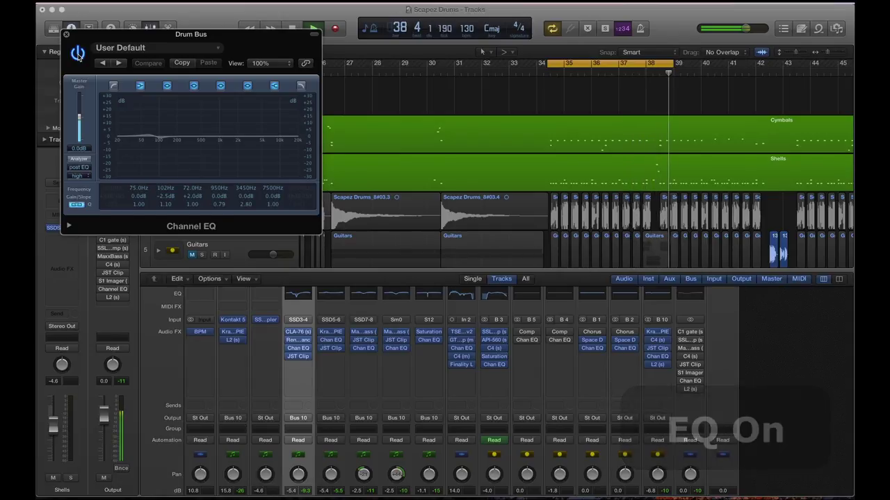
pyautogui.click(78, 53)
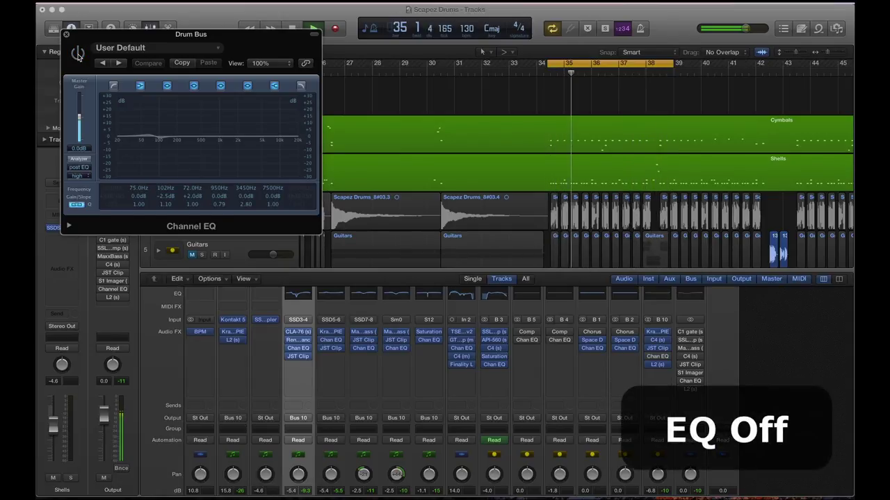
pyautogui.click(78, 54)
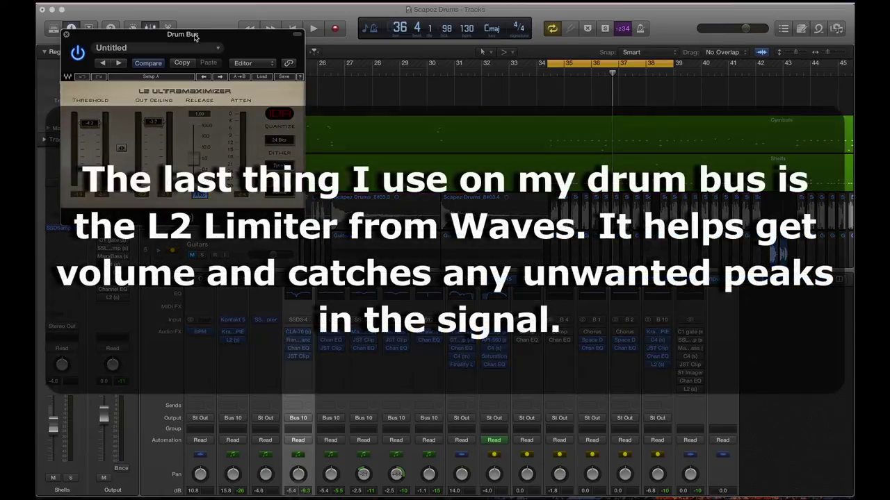
# Play the loop to compare the Drum Bus with its L2 Ultramaximizer limiter bypassed and active, and close the plug-in.
pyautogui.moveTo(193, 37); pyautogui.dragTo(401, 71)
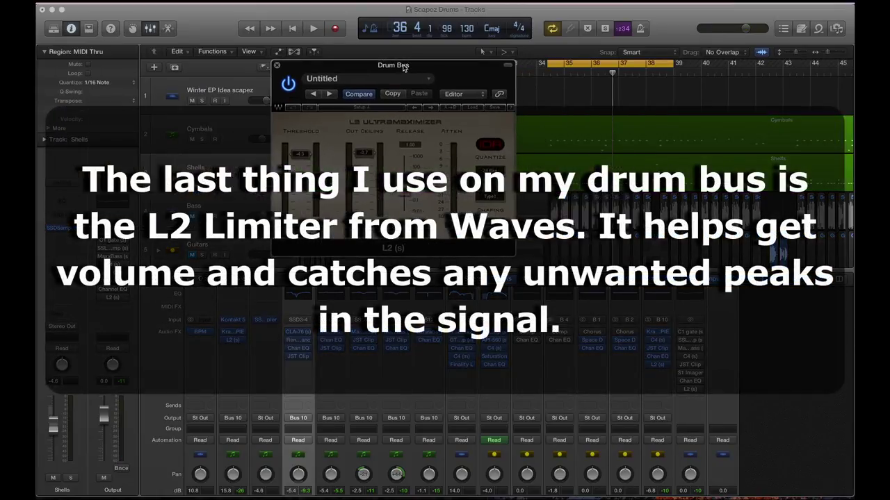
pyautogui.press('space')
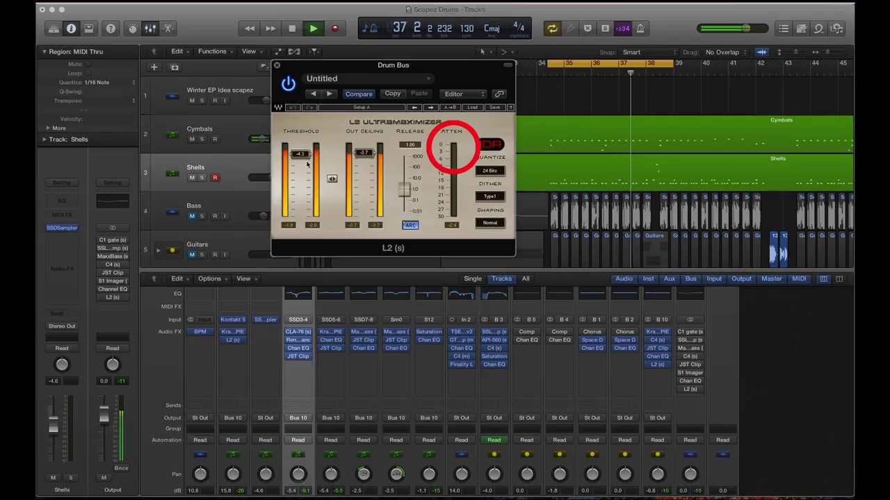
pyautogui.click(289, 84)
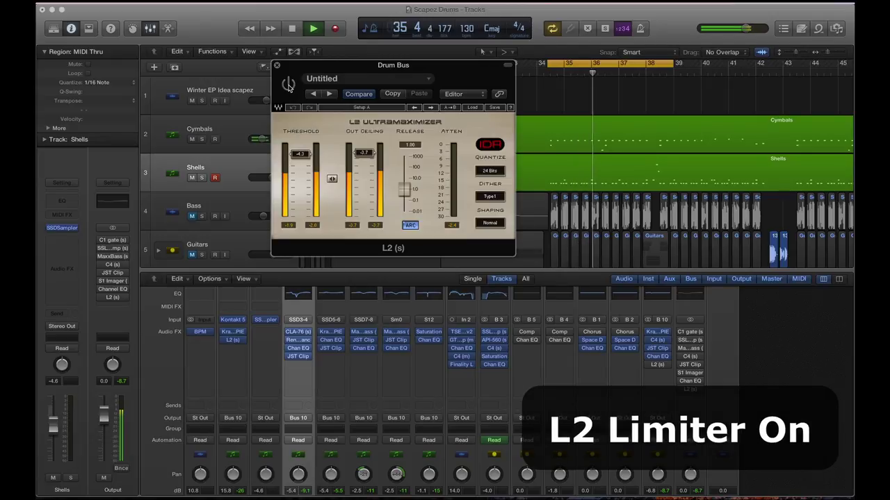
pyautogui.click(288, 84)
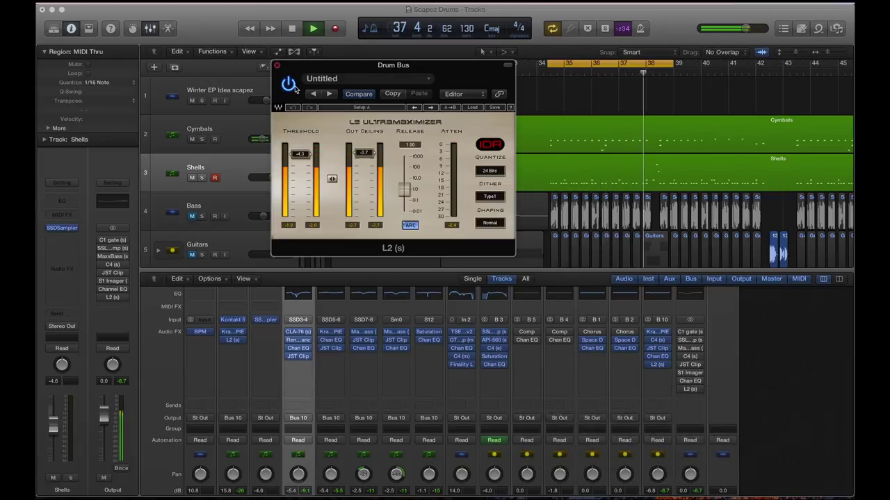
pyautogui.press('super+w')
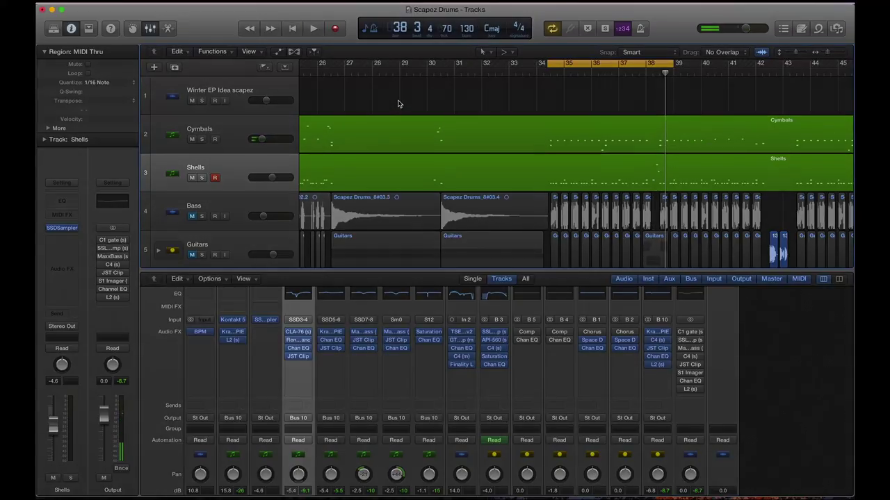